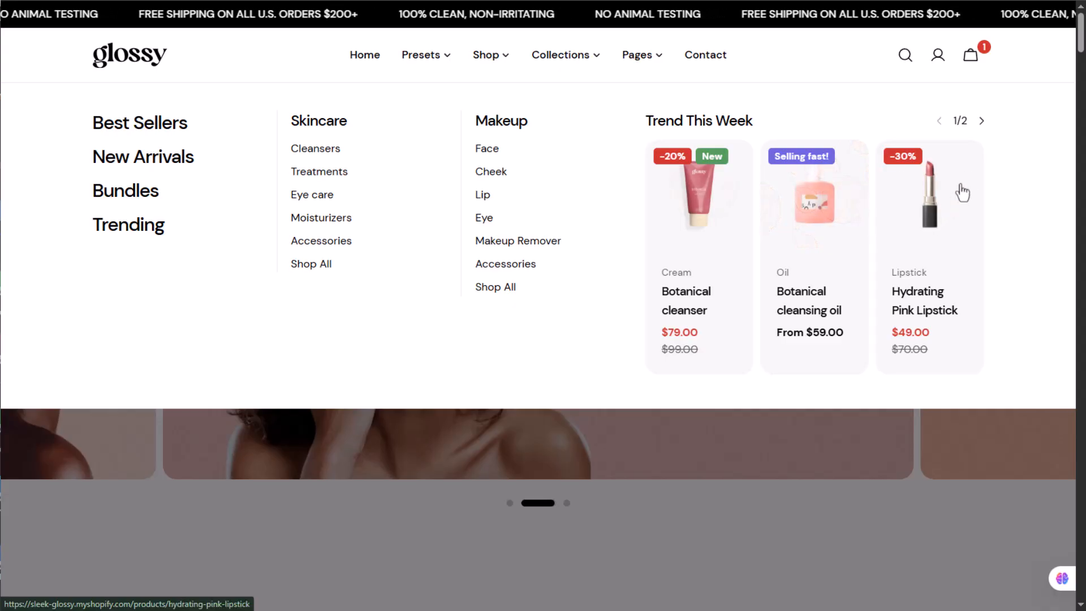
Preview the demo storefront's Shop, Collections and Pages mega menus, including the Trend This Week products
{"action": "left_click", "coordinate": [982, 121]}
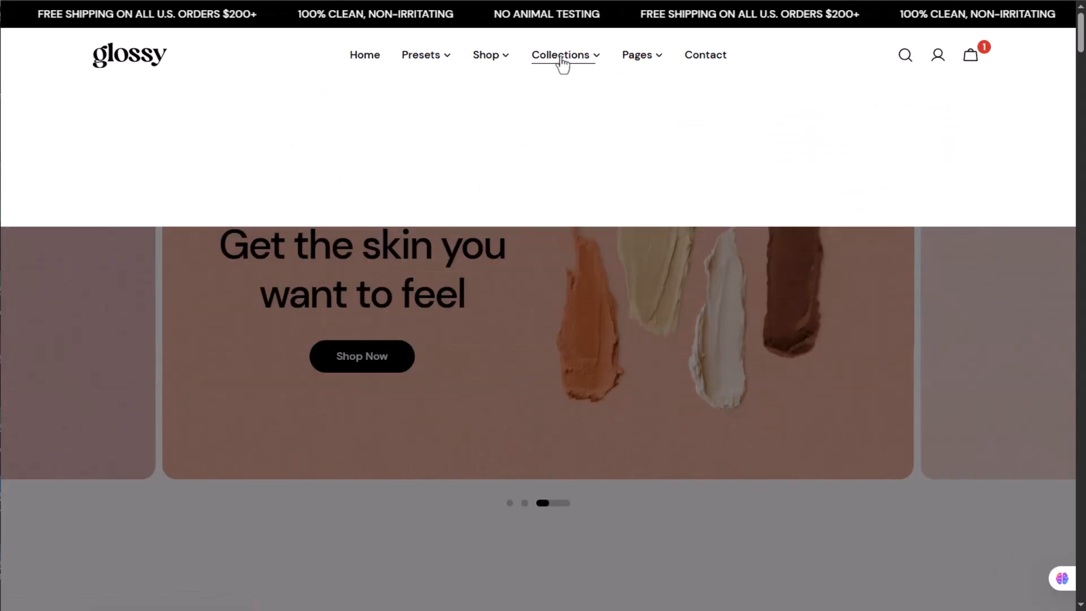
{"action": "mouse_move", "coordinate": [563, 63]}
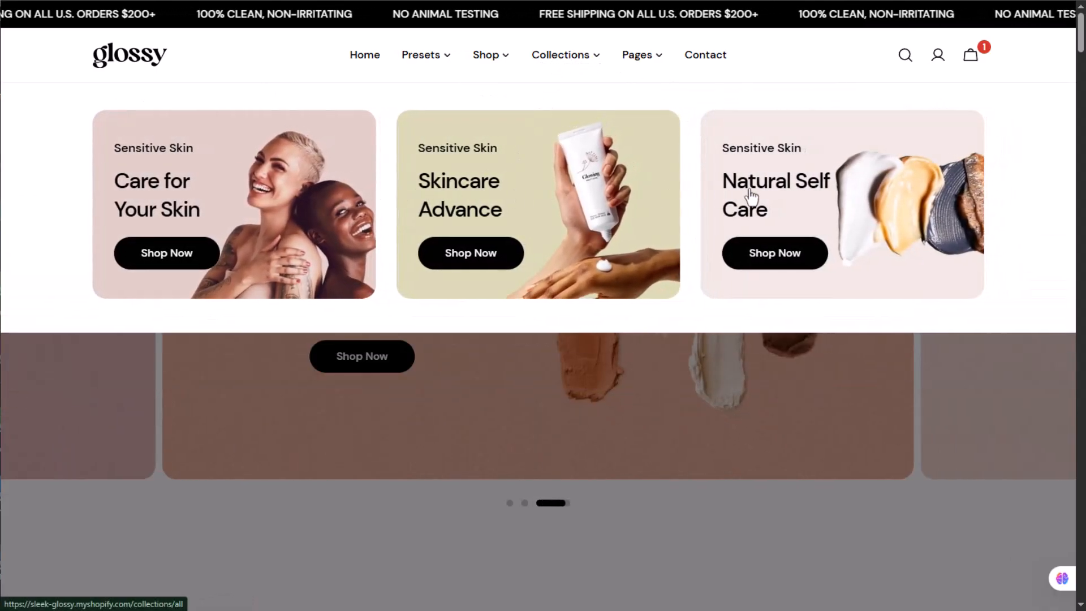
{"action": "mouse_move", "coordinate": [649, 59]}
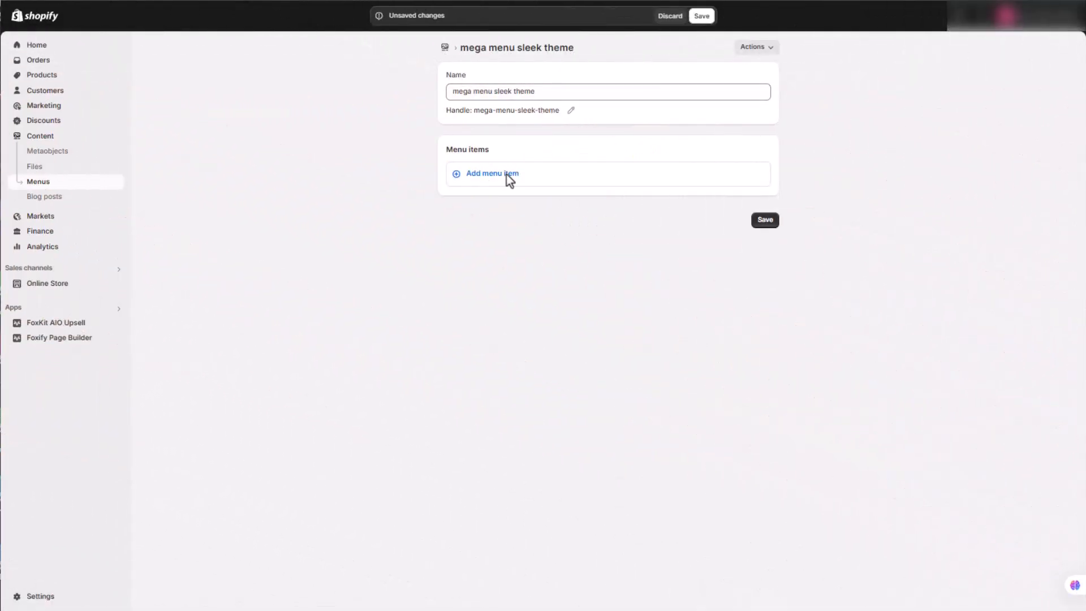
Add a Home item linked to # to the mega menu sleek theme menu
{"action": "left_click", "coordinate": [509, 176]}
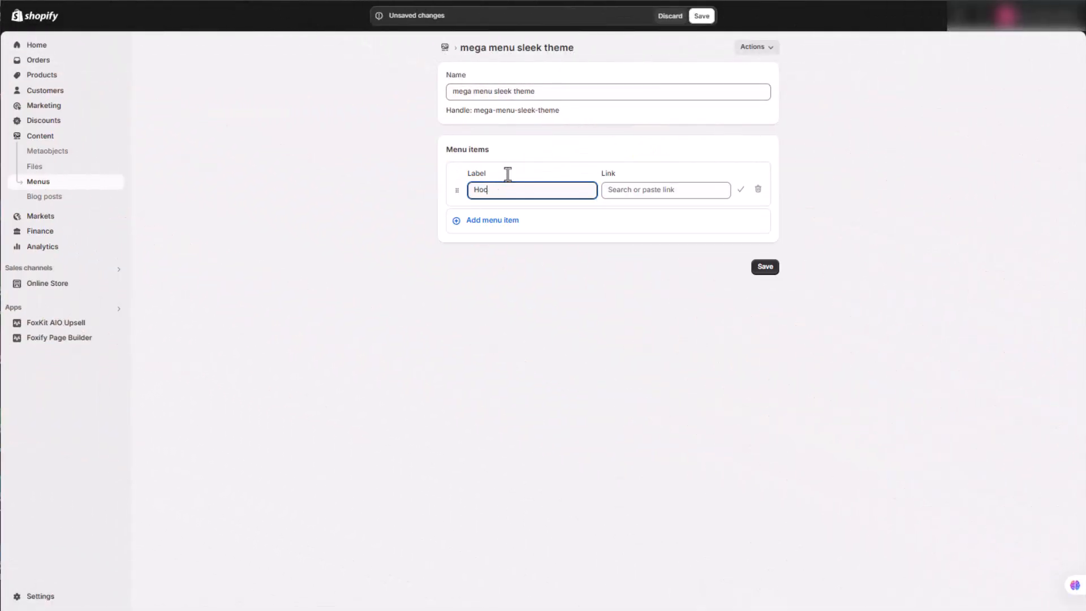
{"action": "left_click", "coordinate": [644, 194]}
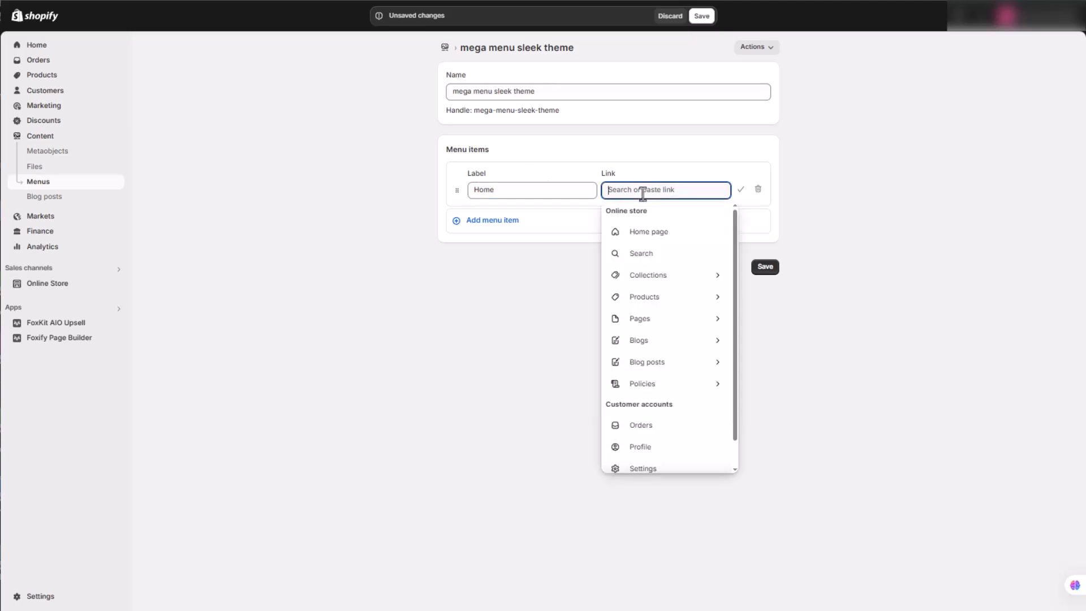
{"action": "type", "text": "#"}
{"action": "left_click", "coordinate": [645, 211]}
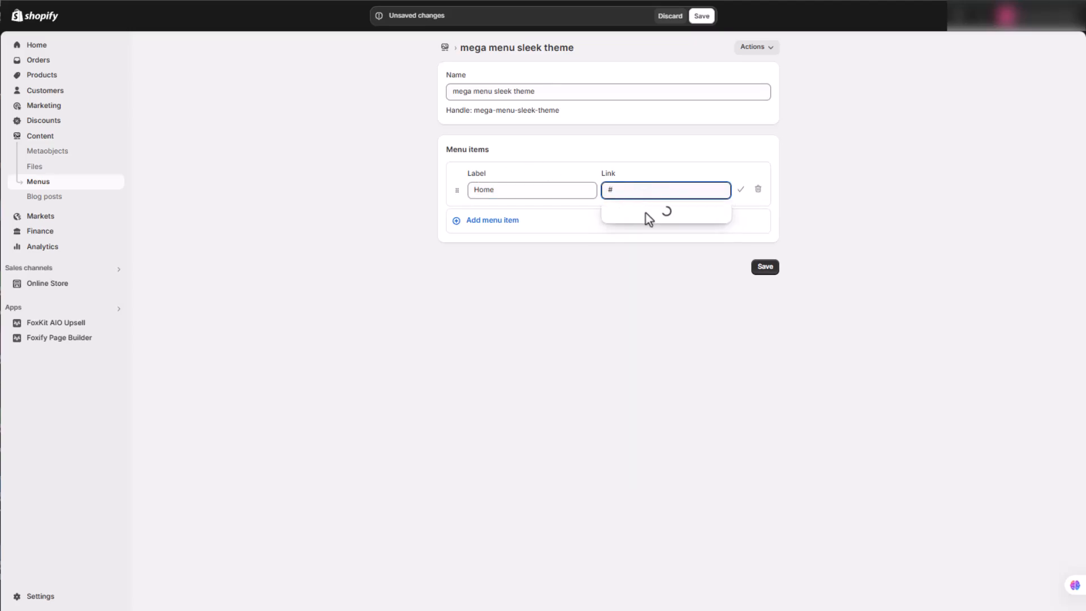
{"action": "left_click", "coordinate": [741, 190]}
Add the top-level menu items Presets, Shop, Collections, Pages and Contact, linking Presets to #
{"action": "left_click", "coordinate": [541, 206]}
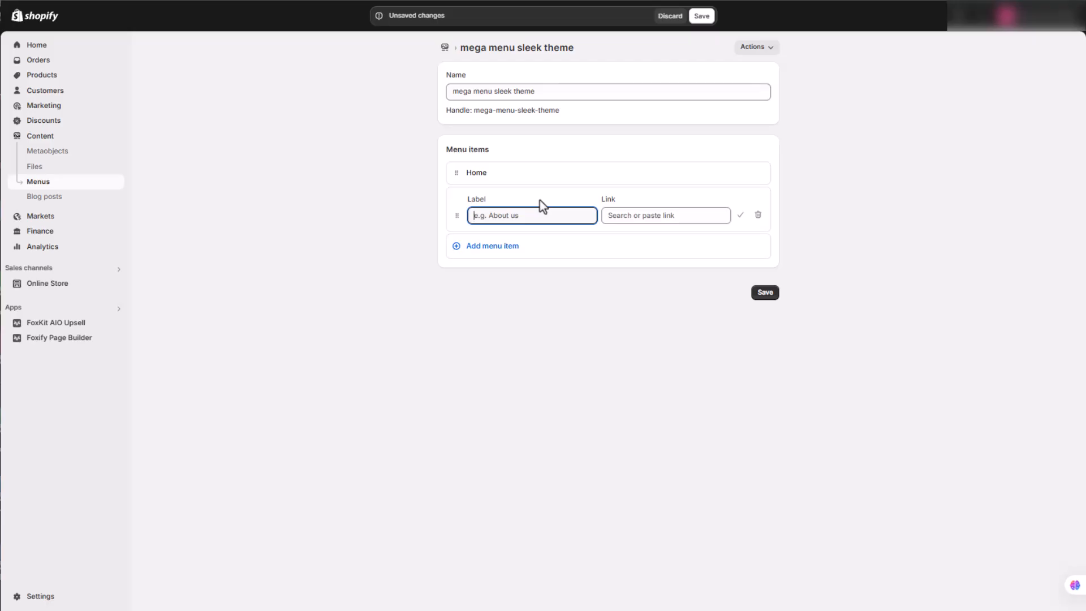
{"action": "type", "text": "Presets"}
{"action": "left_click", "coordinate": [650, 217]}
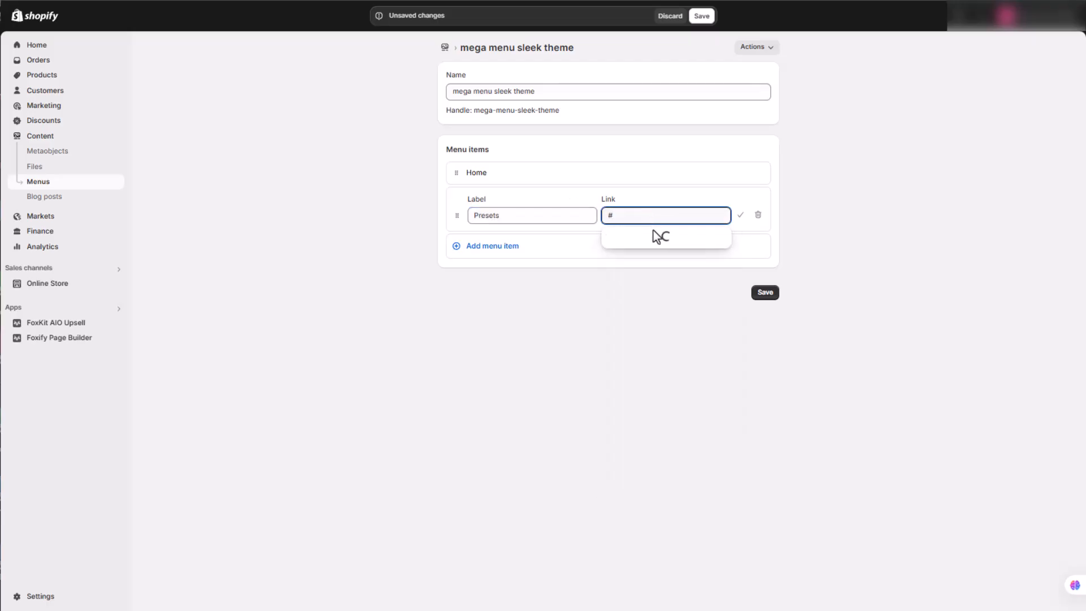
{"action": "left_click", "coordinate": [655, 240]}
{"action": "left_click", "coordinate": [741, 219]}
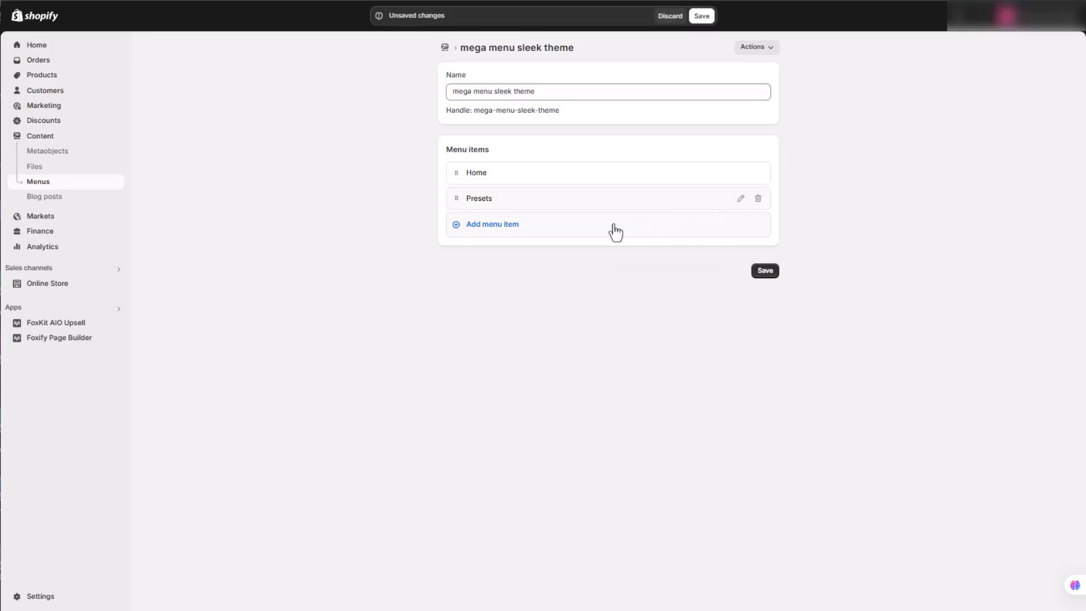
{"action": "left_click", "coordinate": [584, 228]}
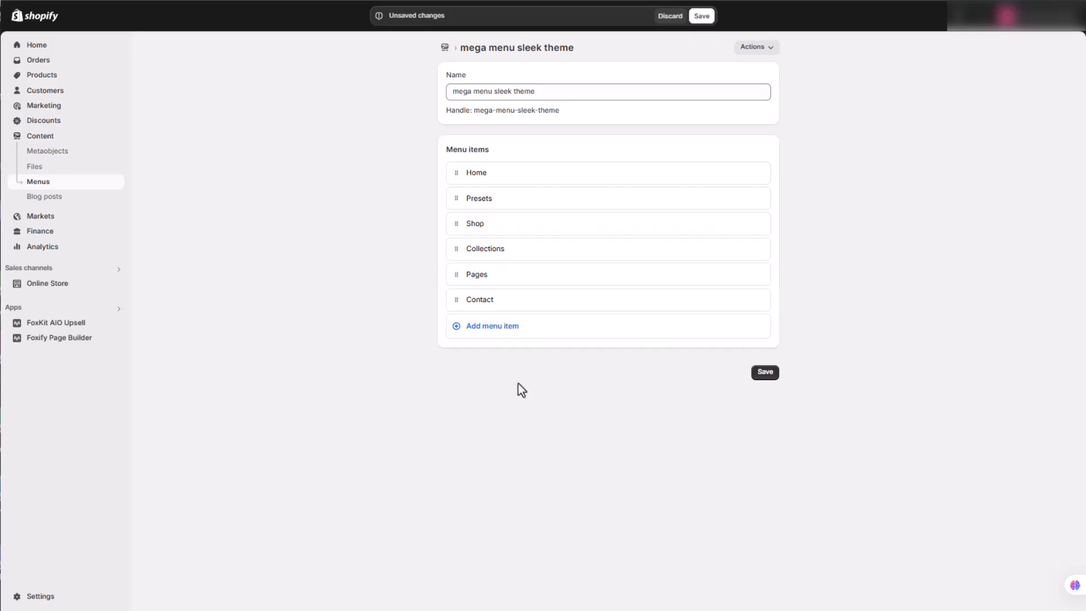
Add a Skincare menu item linked to # and nest it under Shop
{"action": "left_click", "coordinate": [475, 327]}
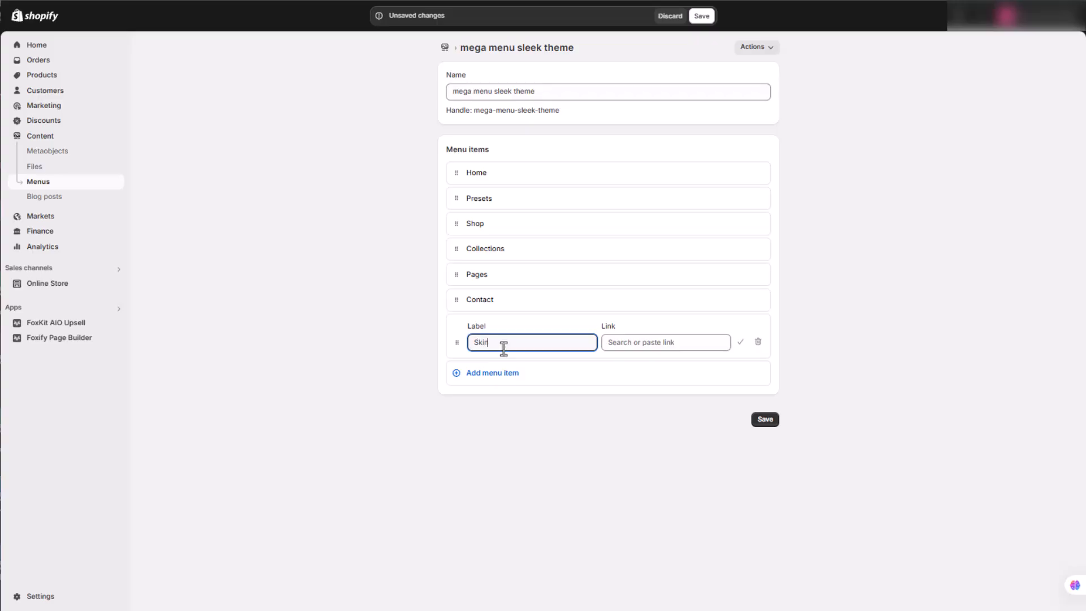
{"action": "left_click", "coordinate": [651, 342]}
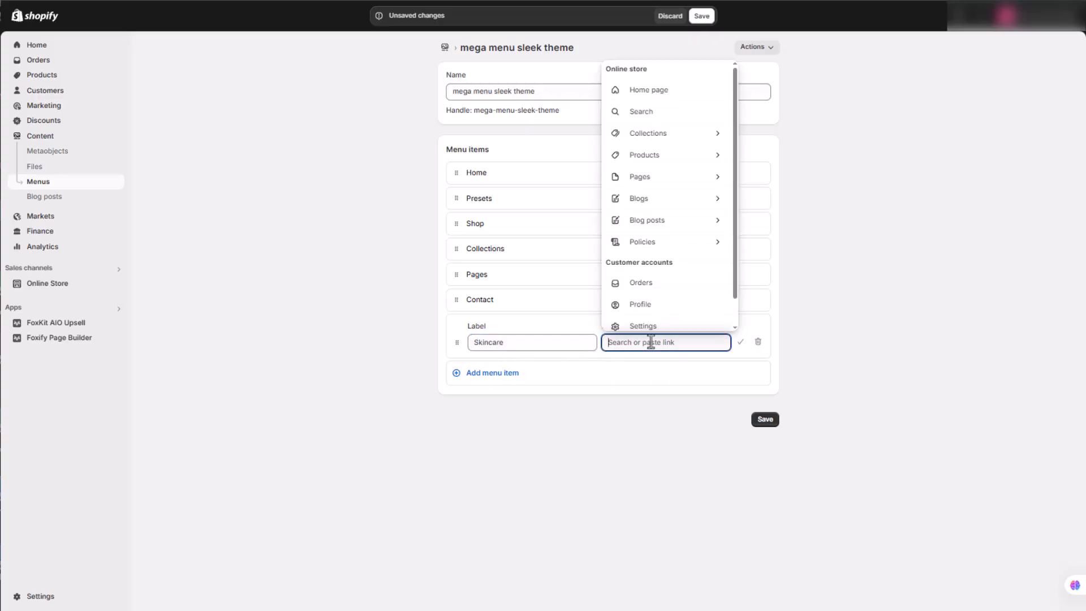
{"action": "type", "text": "#"}
{"action": "left_click", "coordinate": [650, 371]}
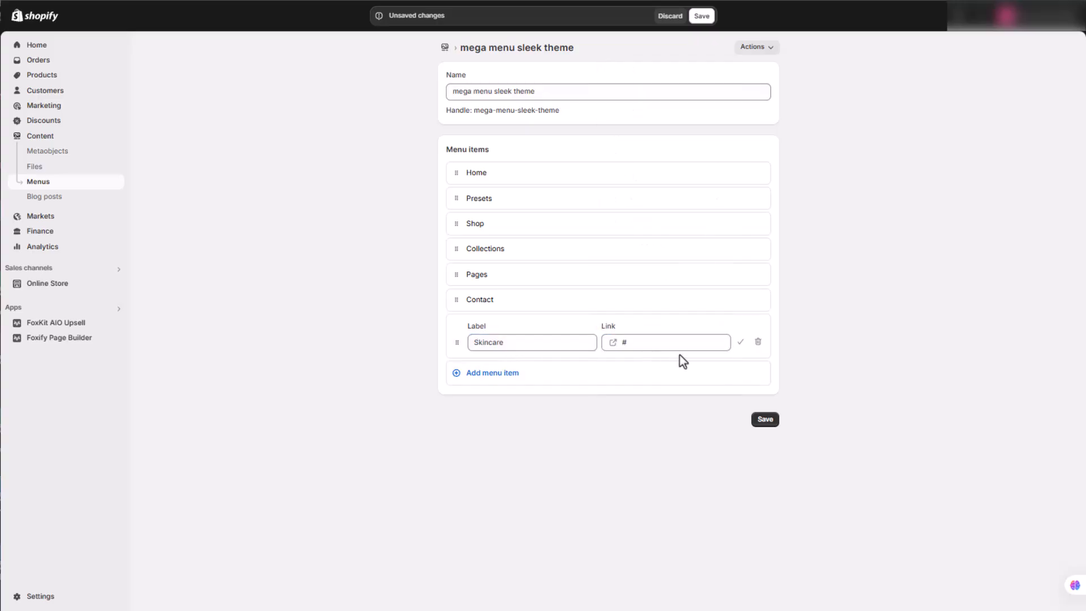
{"action": "left_click", "coordinate": [741, 342]}
{"action": "left_click_drag", "start_coordinate": [456, 325], "coordinate": [474, 250]}
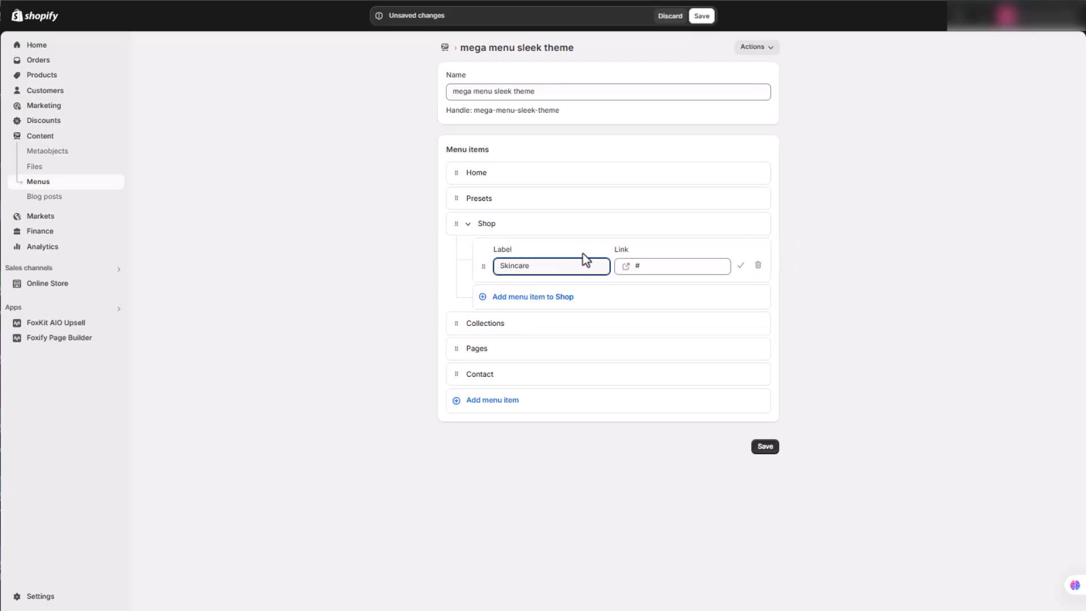
{"action": "left_click", "coordinate": [740, 268]}
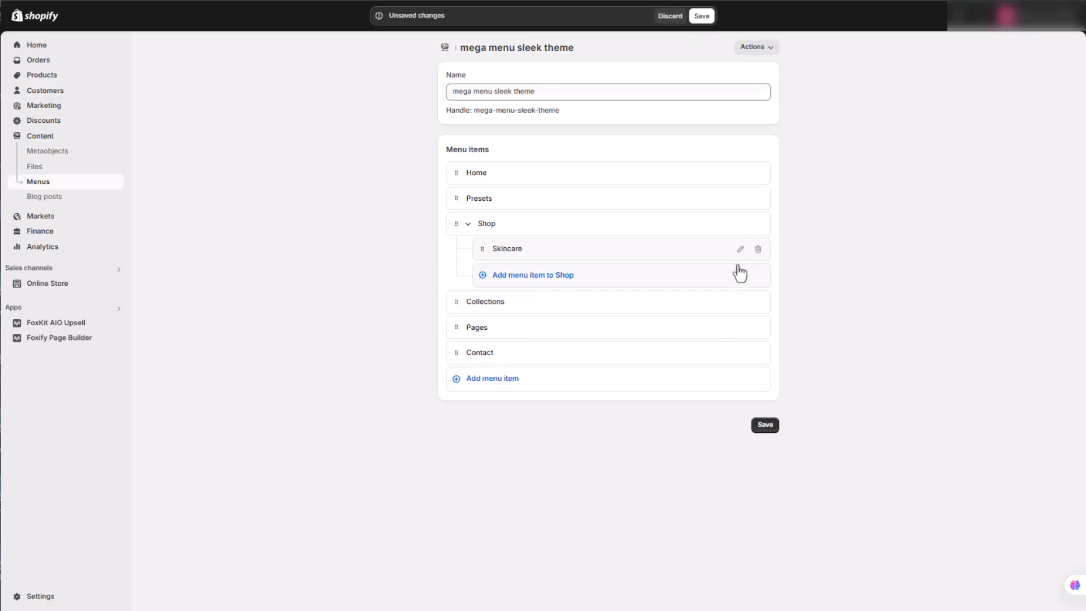
Add a Cleansers menu item linked to # and nest it under Skincare
{"action": "left_click", "coordinate": [510, 381]}
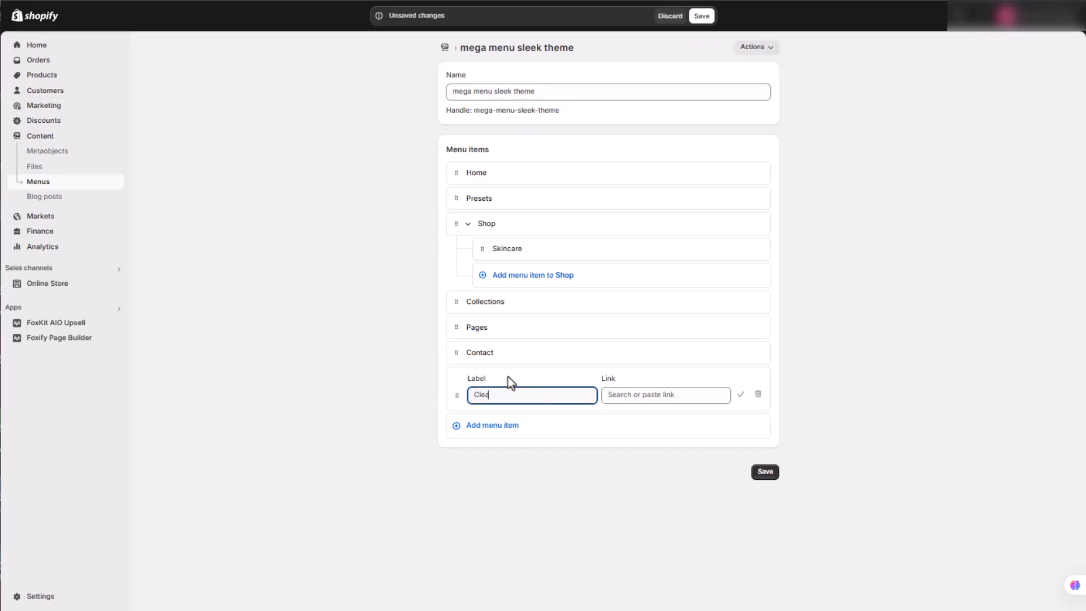
{"action": "left_click", "coordinate": [619, 394]}
{"action": "type", "text": "#"}
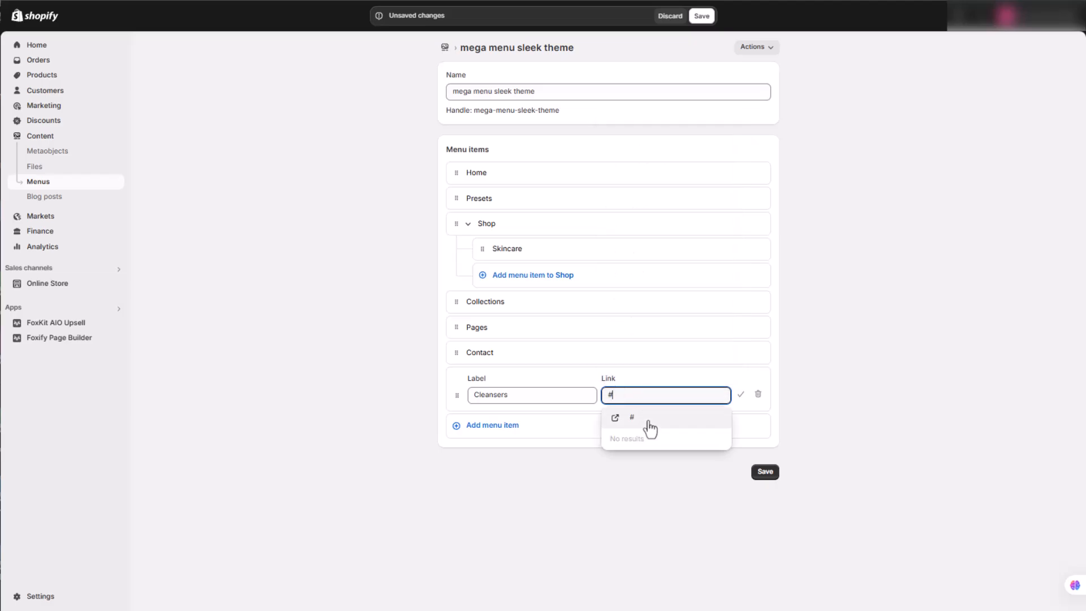
{"action": "left_click", "coordinate": [667, 416]}
{"action": "left_click", "coordinate": [740, 395]}
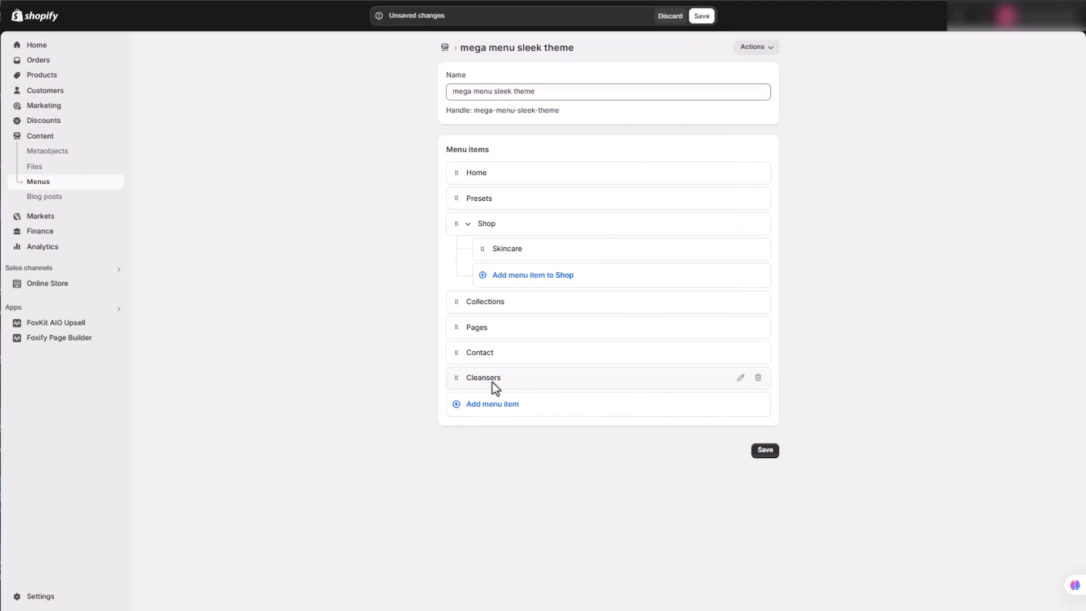
{"action": "left_click_drag", "start_coordinate": [459, 388], "coordinate": [516, 275]}
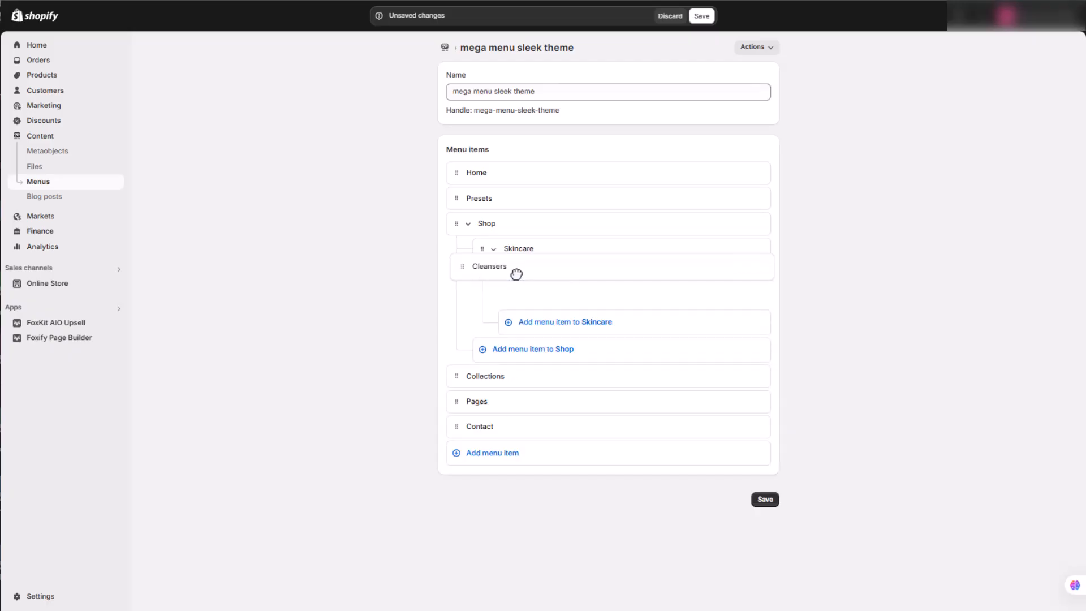
{"action": "left_click", "coordinate": [741, 291]}
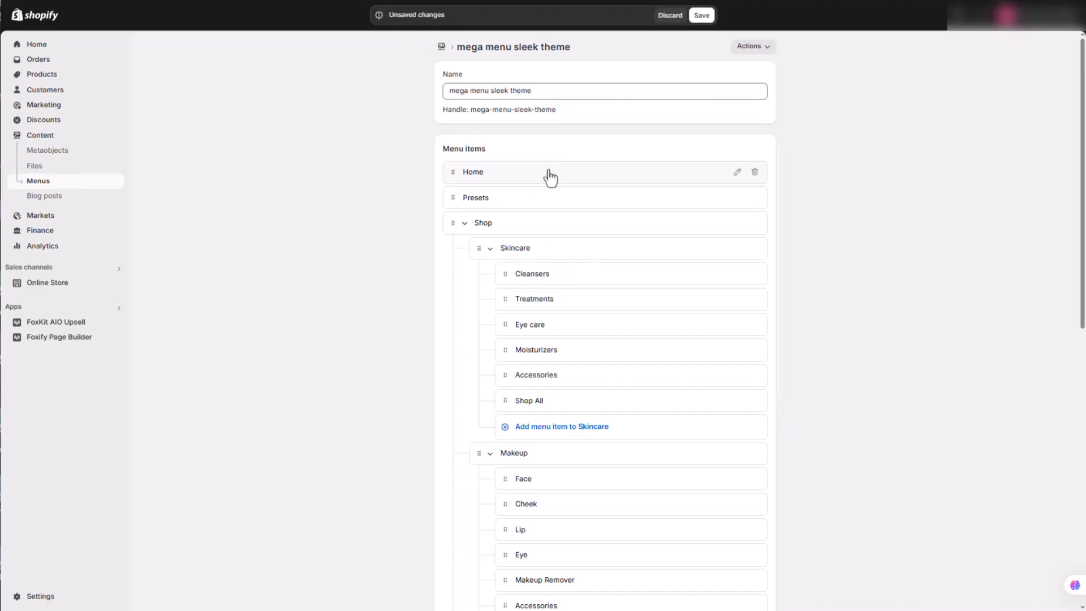
Open the Sleek-1-8-0 theme for customization and select its Header section
{"action": "scroll", "coordinate": [550, 178], "scroll_direction": "down", "scroll_amount": 7}
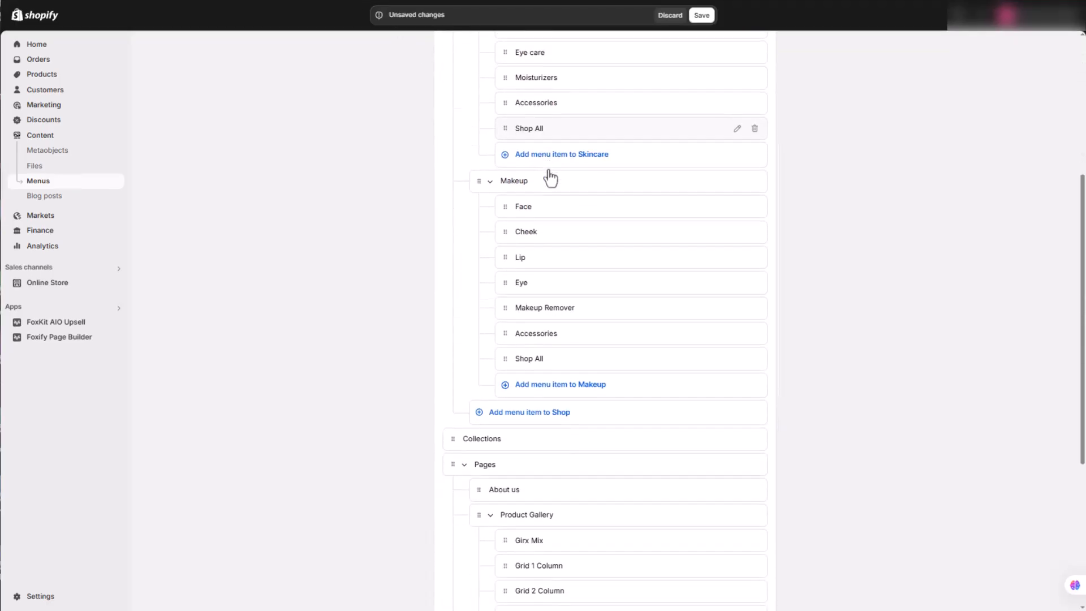
{"action": "scroll", "coordinate": [550, 177], "scroll_direction": "down", "scroll_amount": 3}
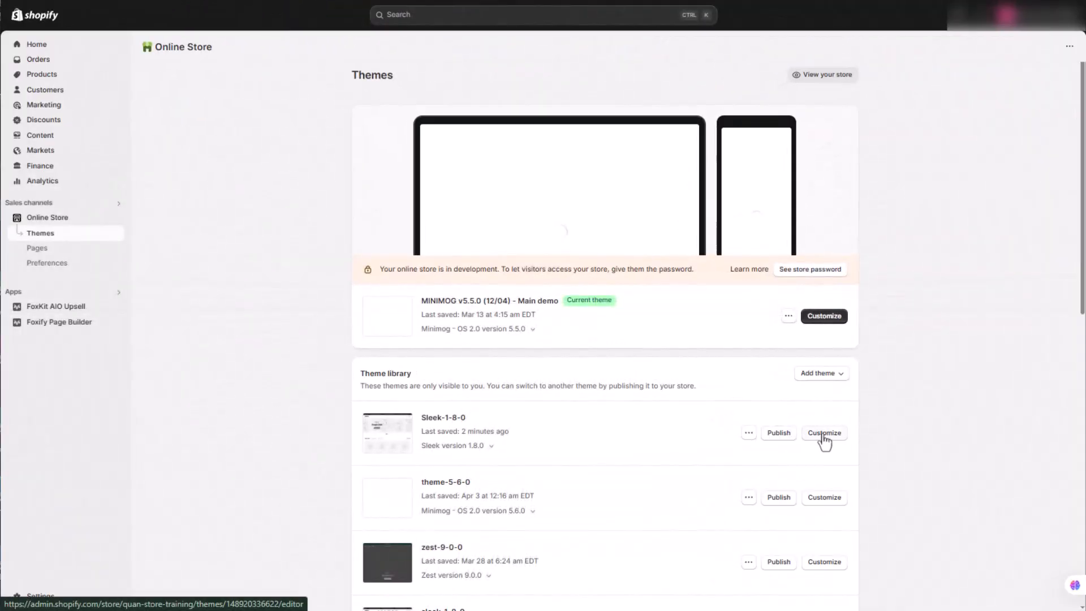
{"action": "left_click", "coordinate": [816, 434]}
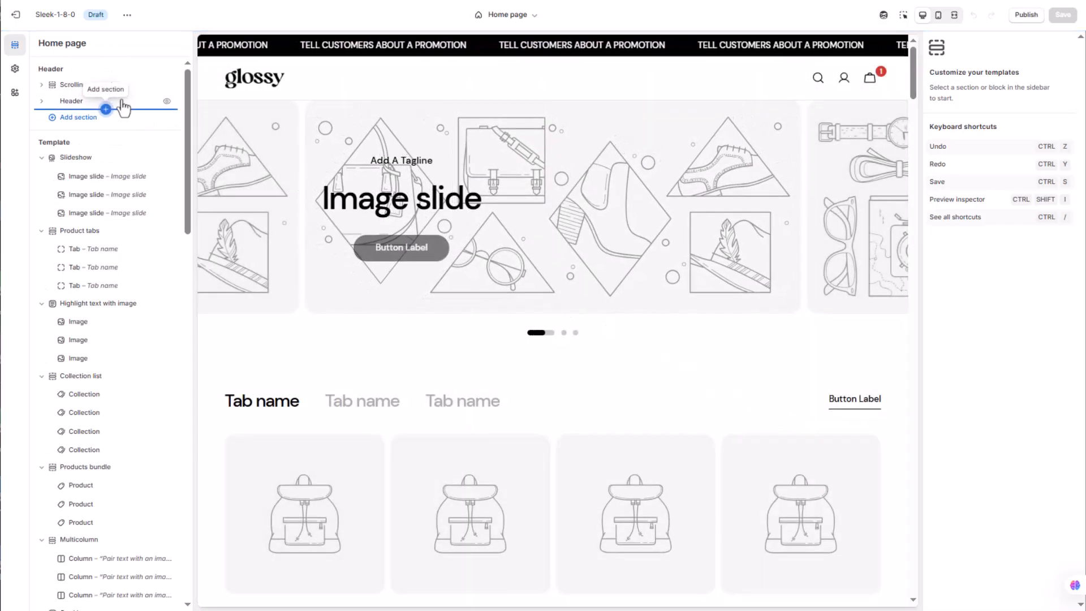
{"action": "left_click", "coordinate": [124, 106]}
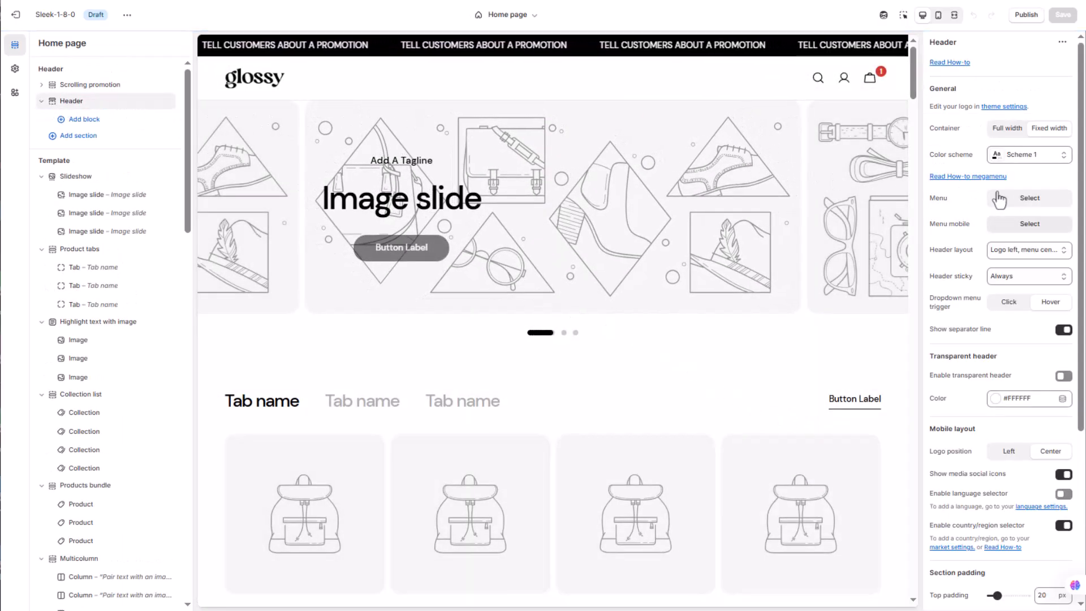
Assign mega menu sleek theme as both the desktop menu and the mobile menu of the header
{"action": "left_click", "coordinate": [1025, 200]}
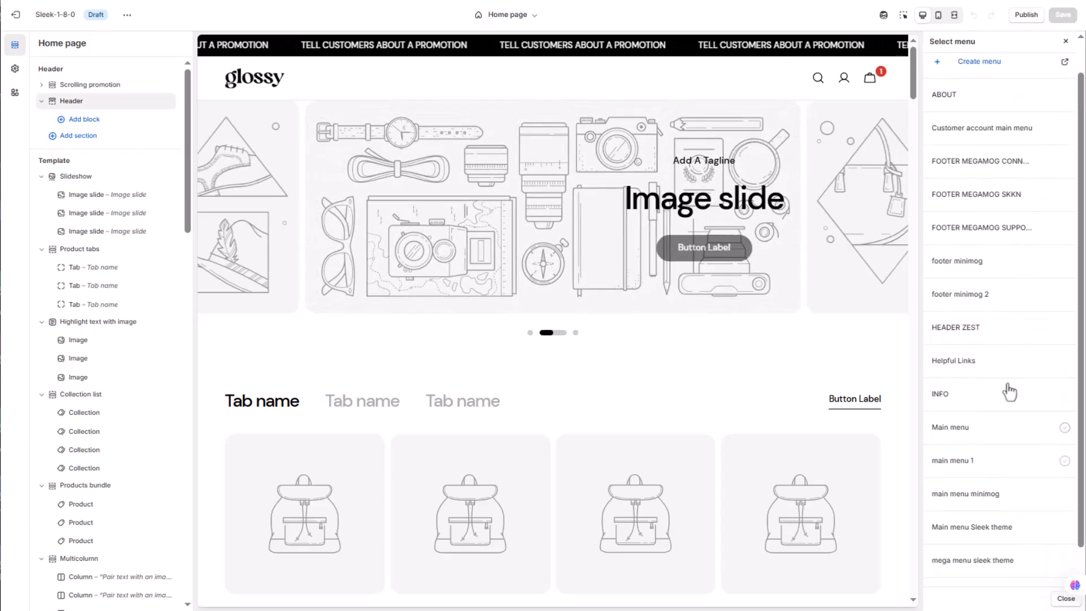
{"action": "scroll", "coordinate": [1001, 464], "scroll_direction": "down", "scroll_amount": 1}
{"action": "left_click", "coordinate": [994, 528]}
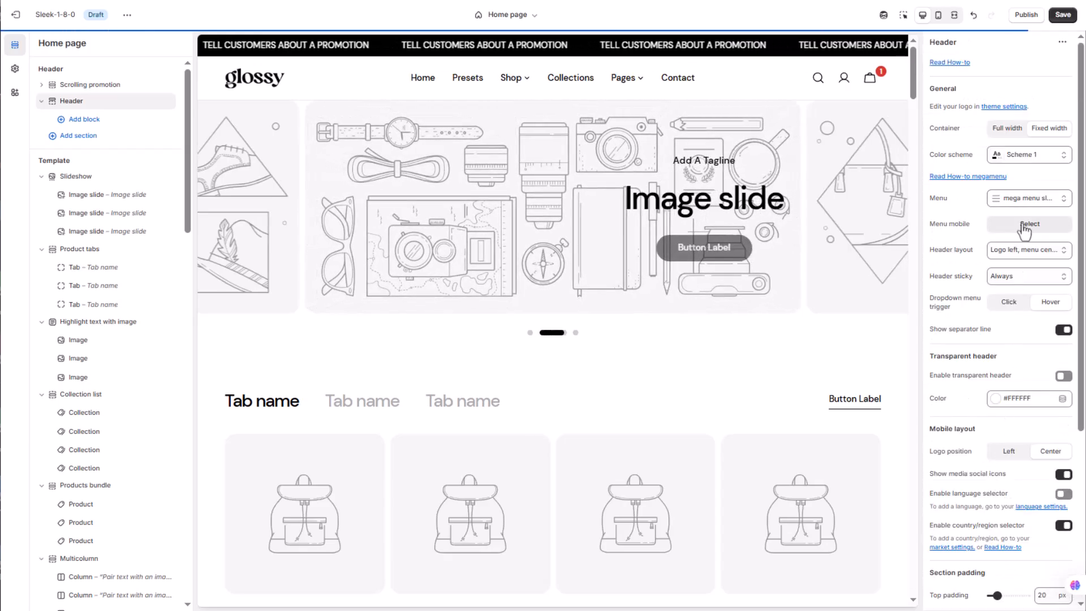
{"action": "left_click", "coordinate": [1026, 225]}
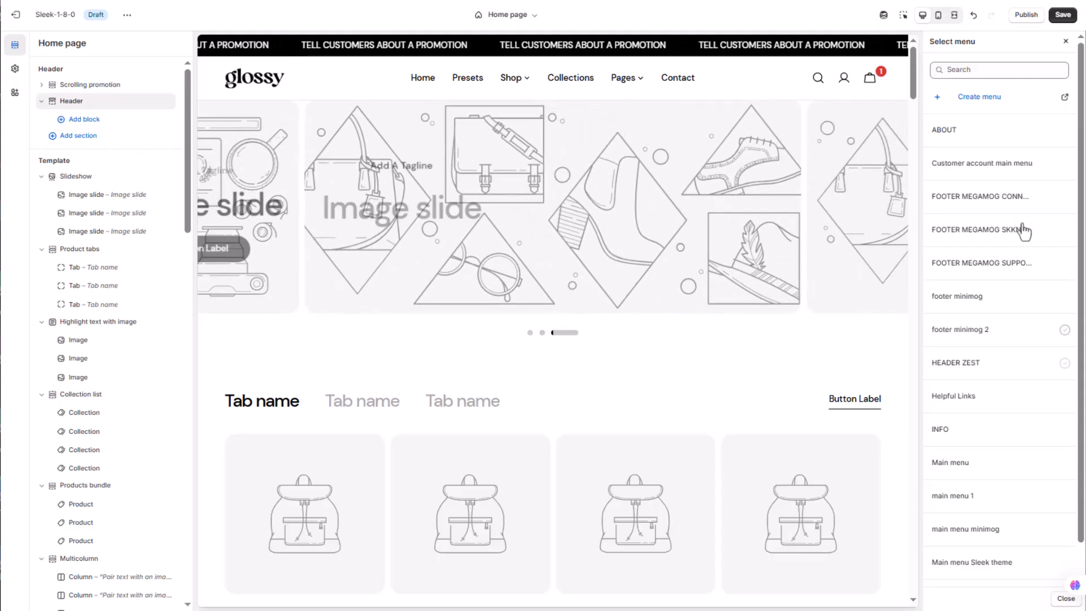
{"action": "scroll", "coordinate": [1005, 450], "scroll_direction": "down", "scroll_amount": 1}
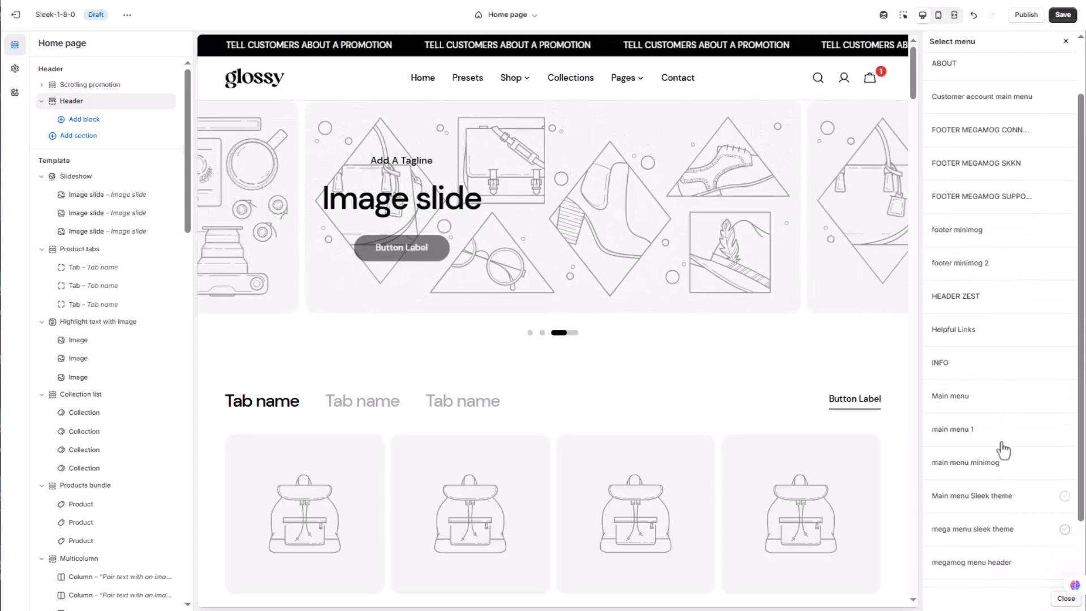
{"action": "left_click", "coordinate": [994, 530]}
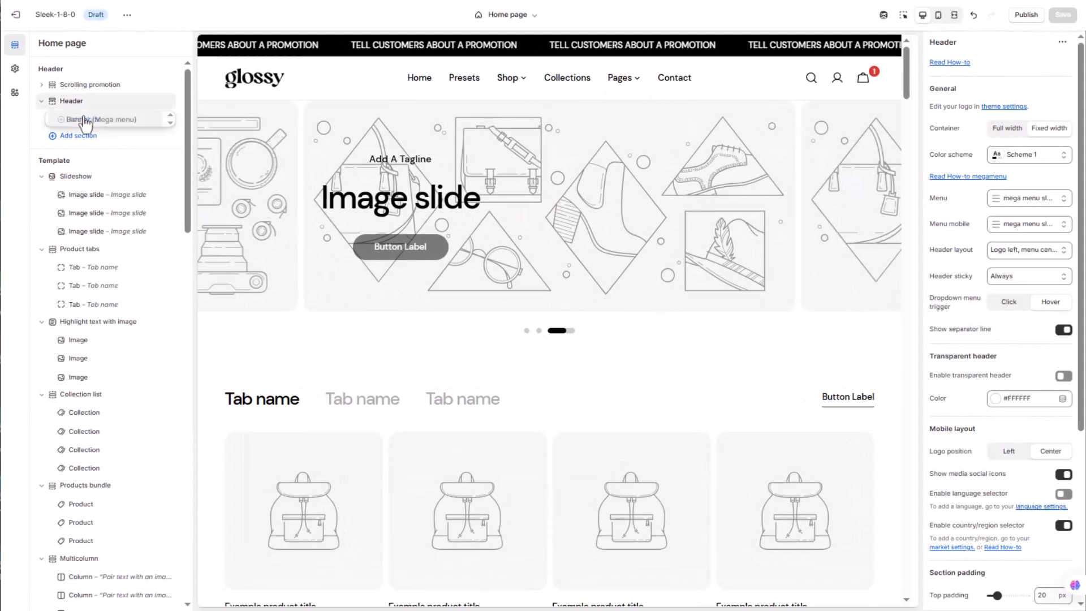
Add Custom card, Banner and Product list mega menu blocks to the Header section
{"action": "left_click", "coordinate": [84, 119]}
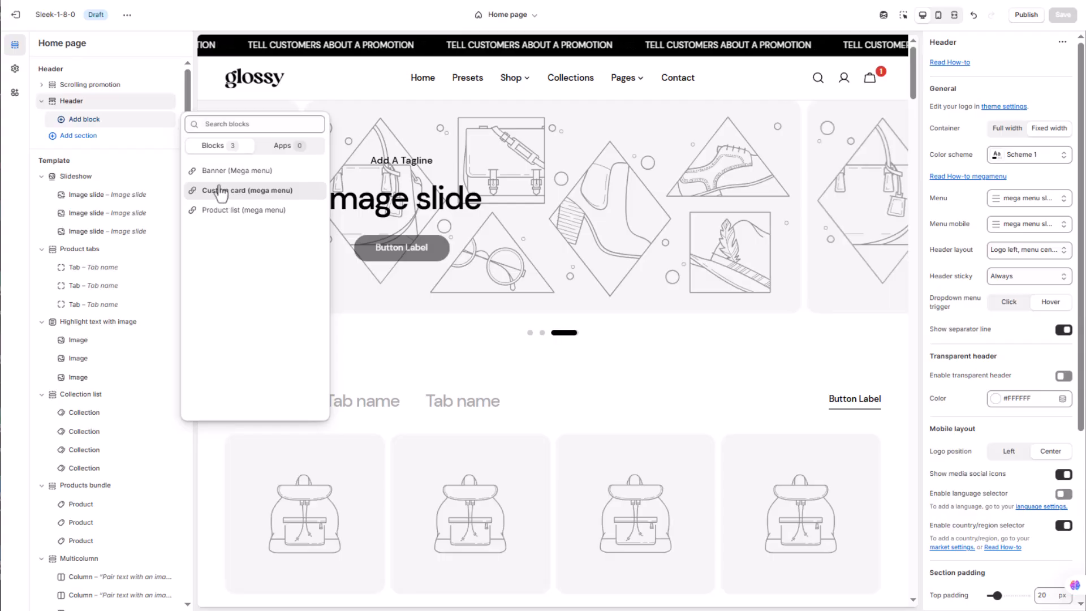
{"action": "left_click", "coordinate": [114, 129]}
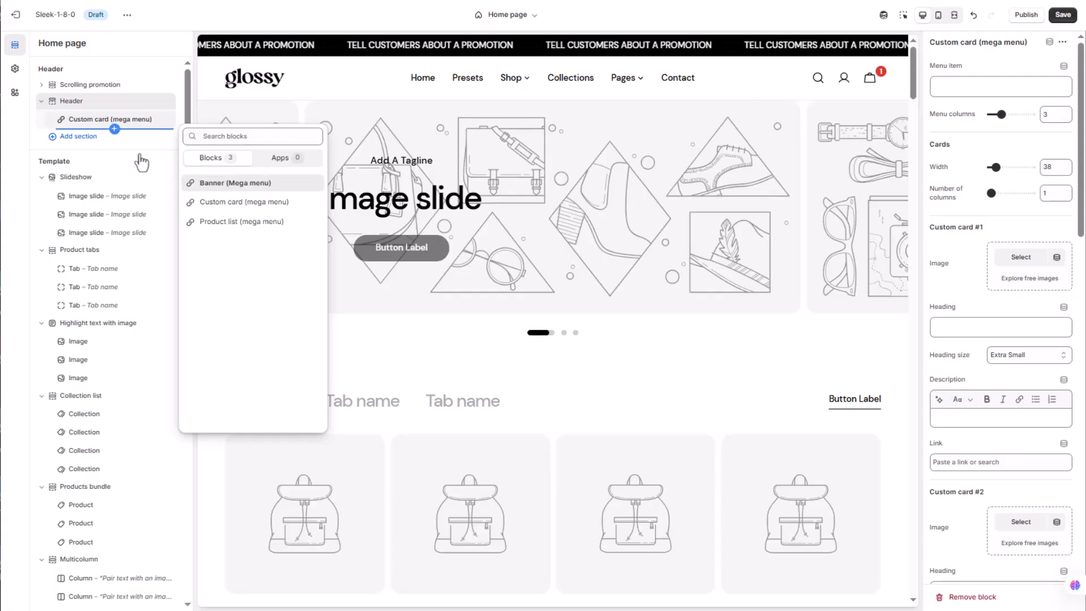
{"action": "key", "text": "Return"}
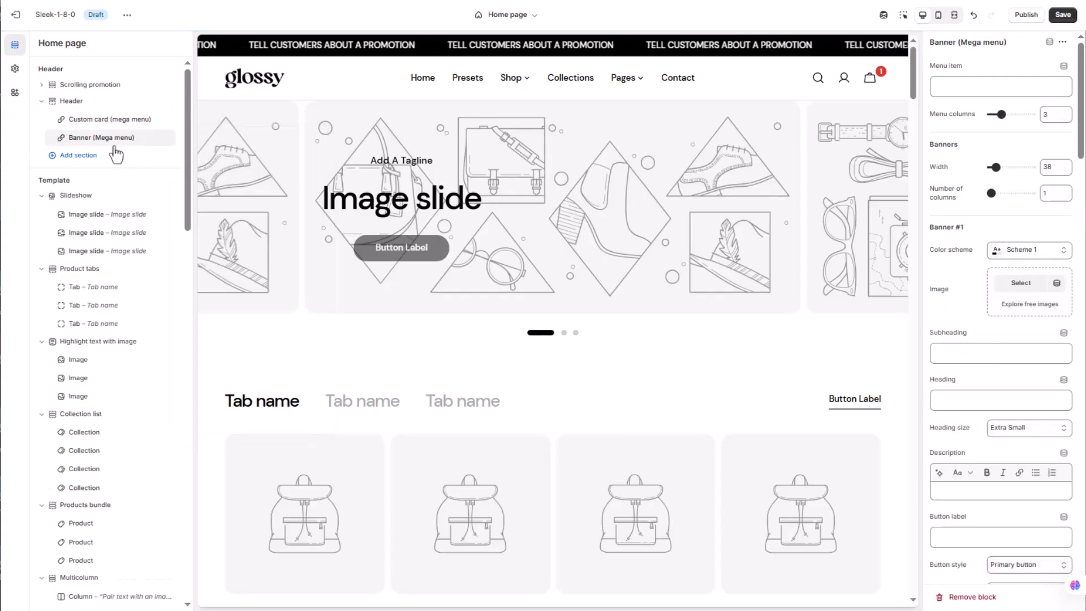
{"action": "left_click", "coordinate": [114, 147]}
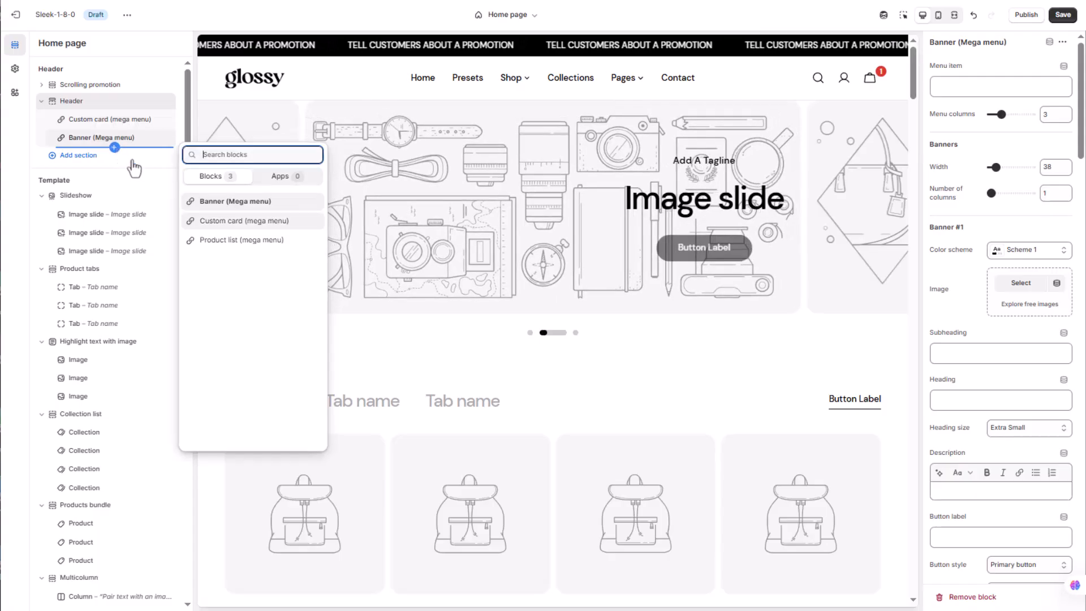
{"action": "left_click", "coordinate": [234, 242]}
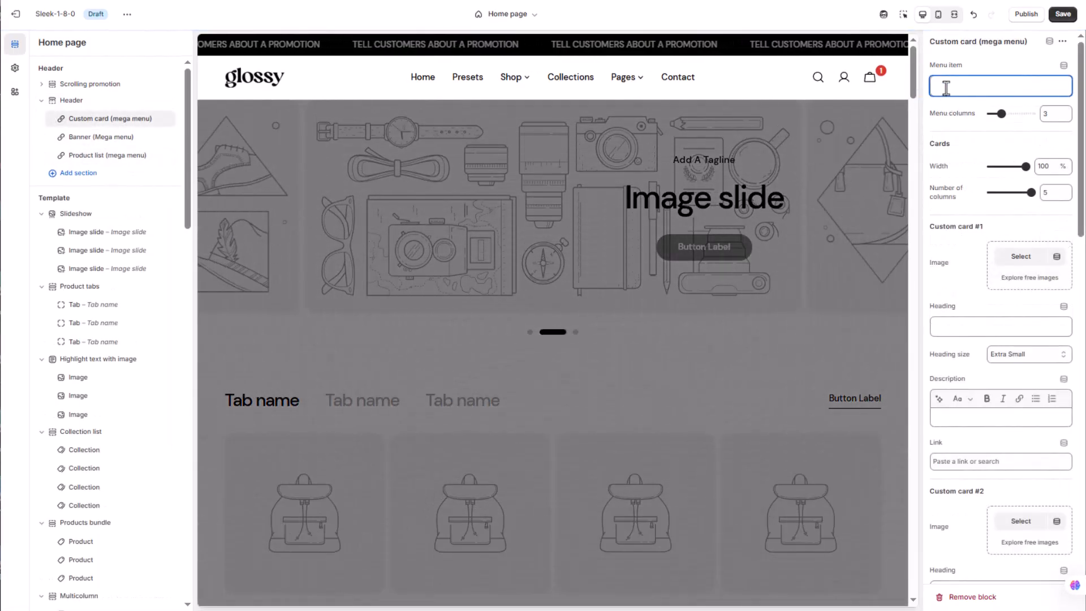
Assign the Custom card block to the Presets menu item and use the preview-wildpeak image for Custom card #1
{"action": "type", "text": "Prod"}
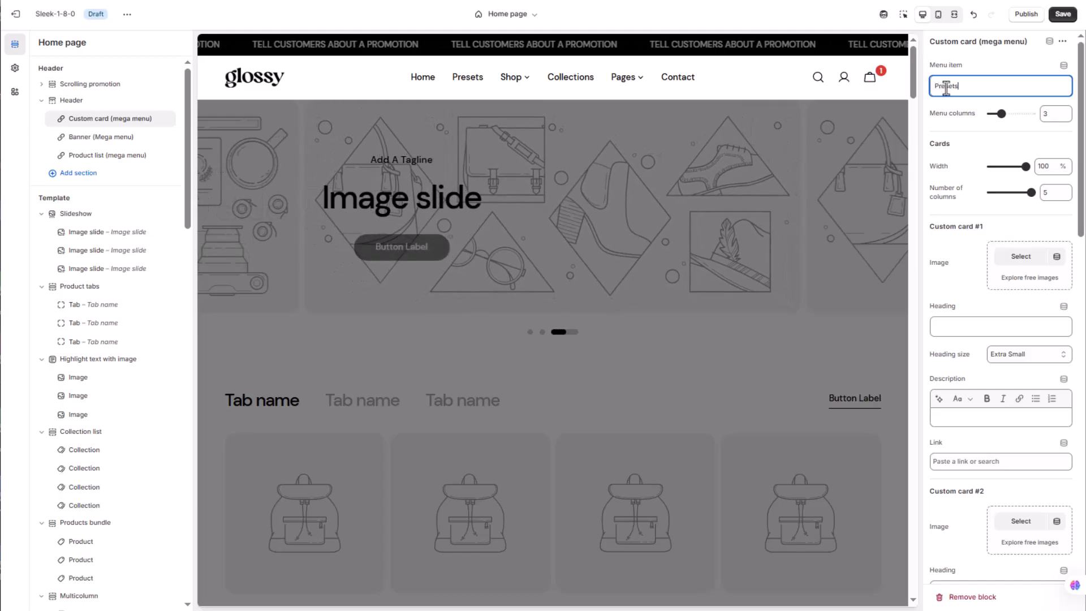
{"action": "left_click", "coordinate": [1016, 258]}
{"action": "left_click", "coordinate": [758, 269]}
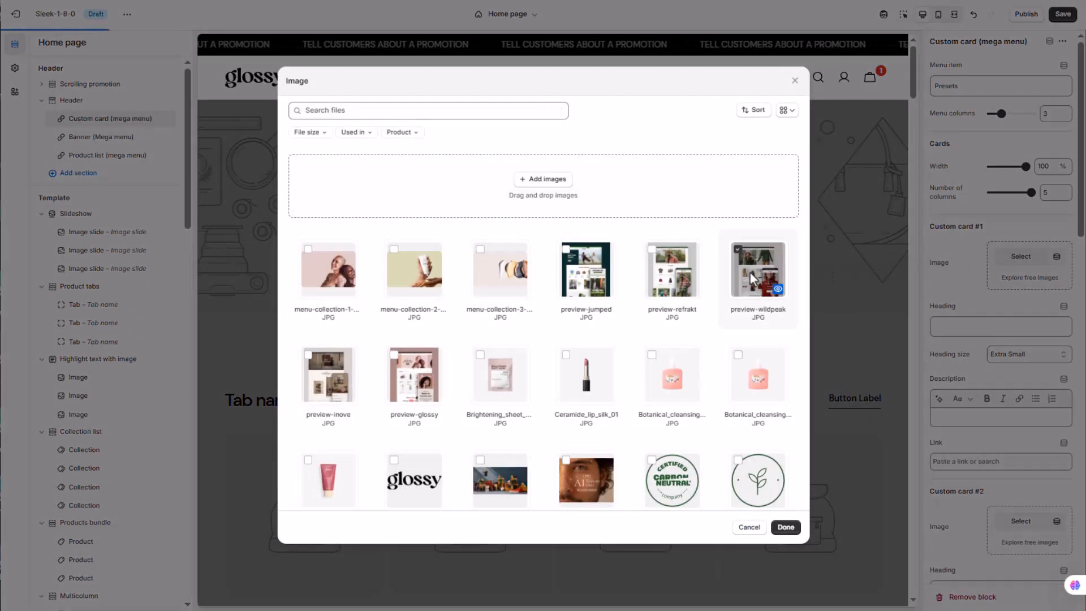
{"action": "left_click", "coordinate": [786, 527]}
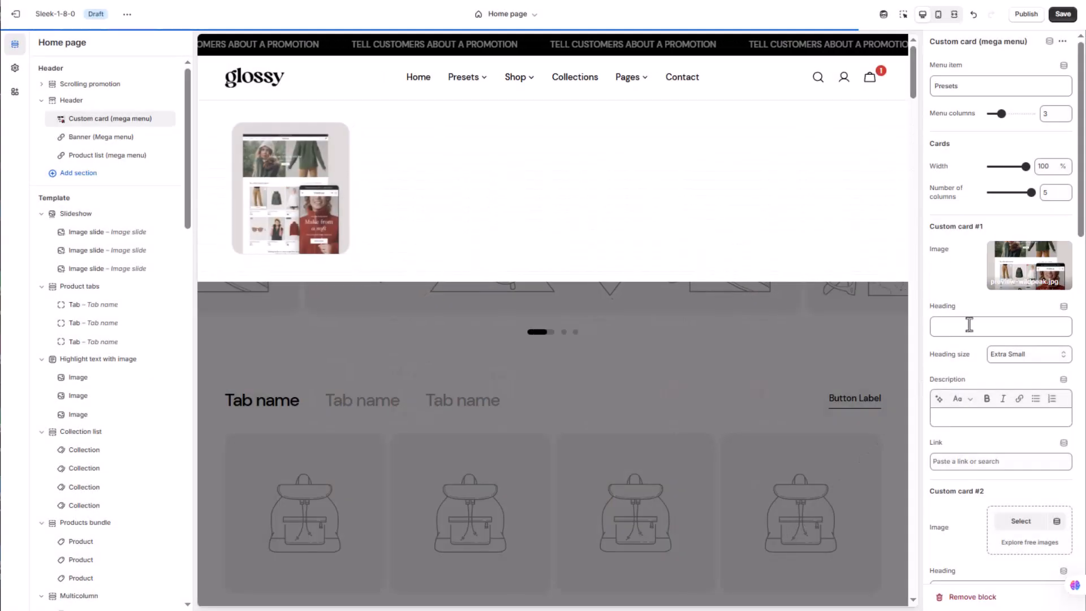
Give Custom card #1 the heading Wildpeak, the description Clothing and the link #
{"action": "left_click", "coordinate": [969, 325]}
{"action": "type", "text": "Wildp"}
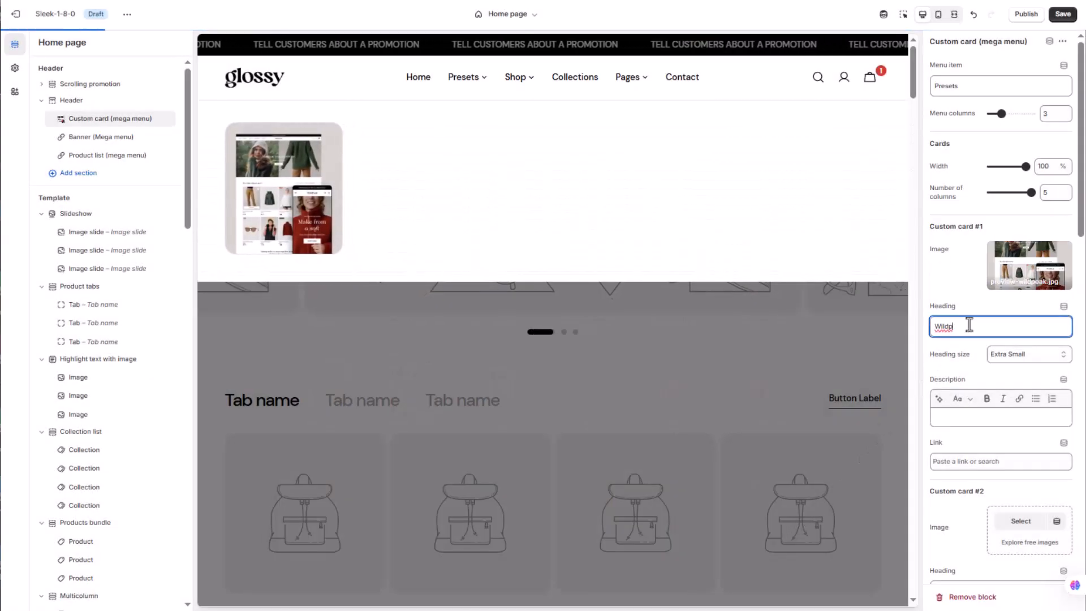
{"action": "type", "text": "eak"}
{"action": "left_click", "coordinate": [977, 419]}
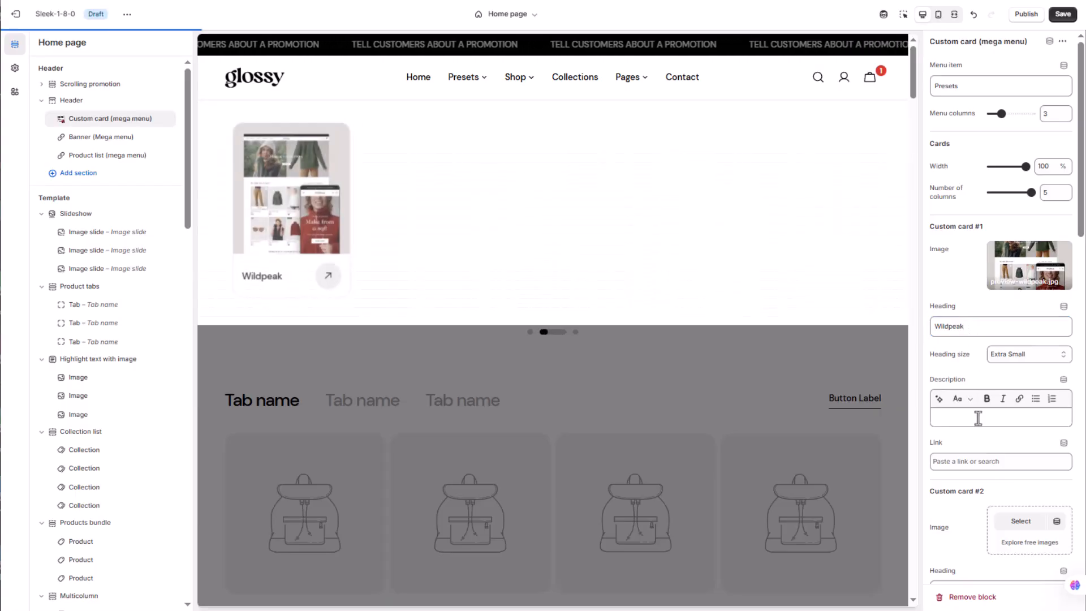
{"action": "type", "text": "Clothing"}
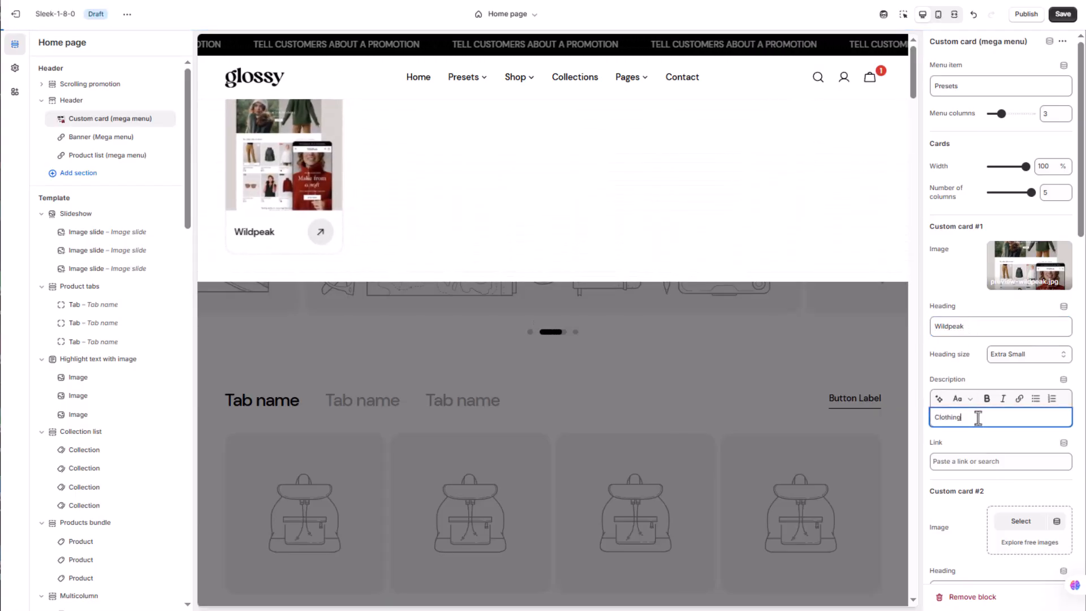
{"action": "left_click", "coordinate": [976, 461]}
{"action": "type", "text": "#"}
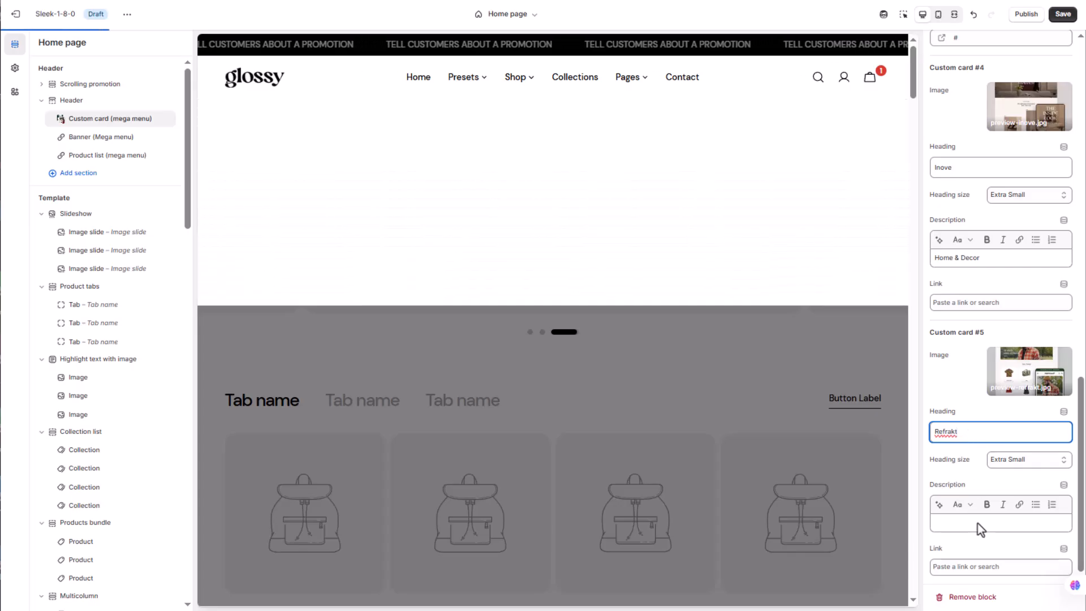
Set the description of Custom card #5 to Accessories and its link to #
{"action": "left_click", "coordinate": [978, 524]}
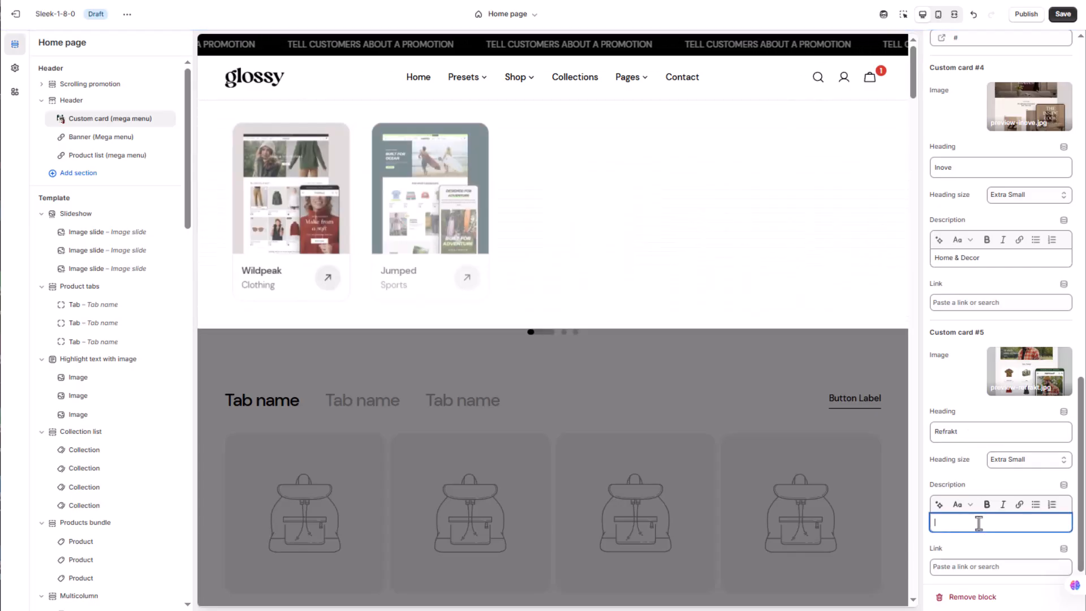
{"action": "type", "text": "Access"}
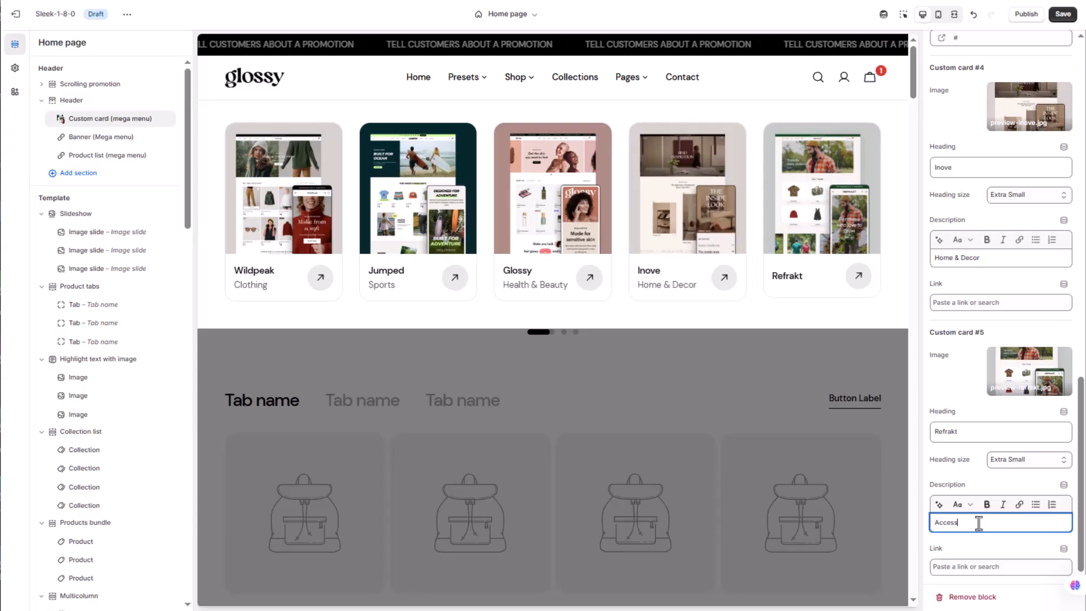
{"action": "type", "text": "ories"}
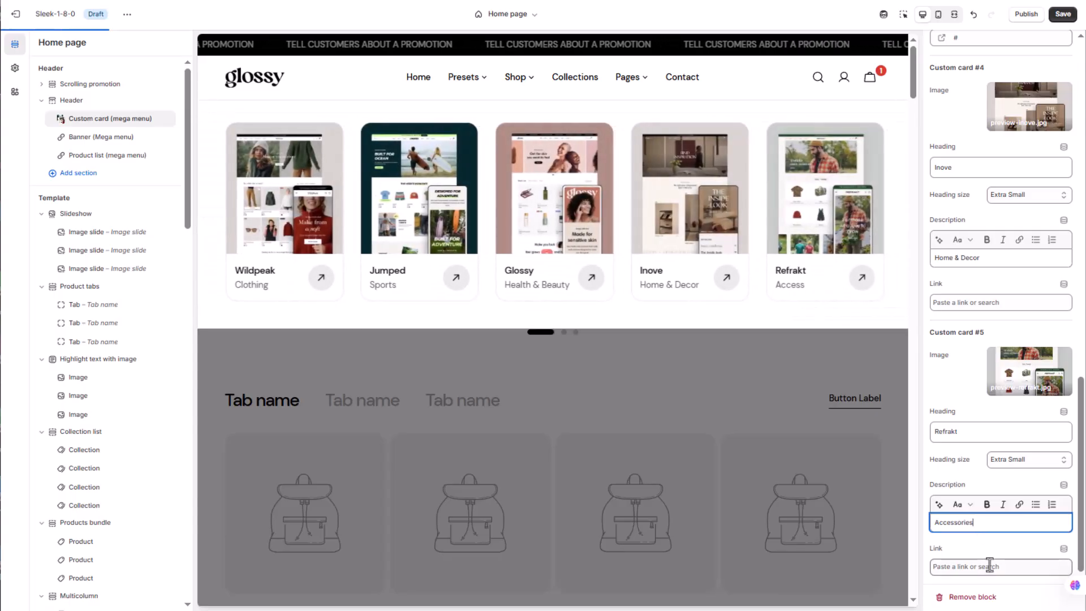
{"action": "left_click", "coordinate": [989, 566]}
{"action": "type", "text": "#"}
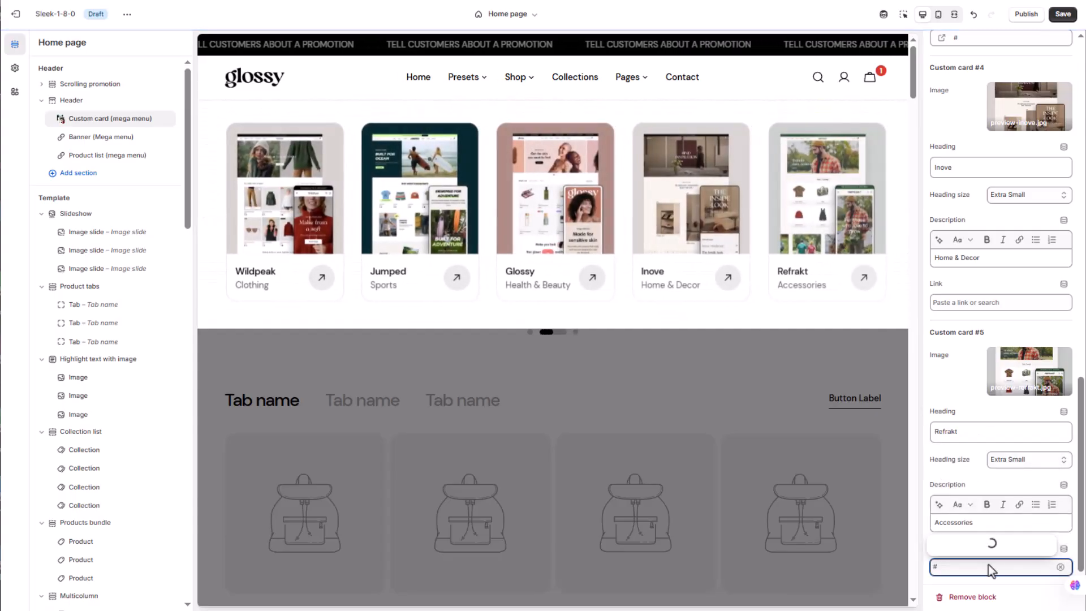
{"action": "left_click", "coordinate": [966, 525]}
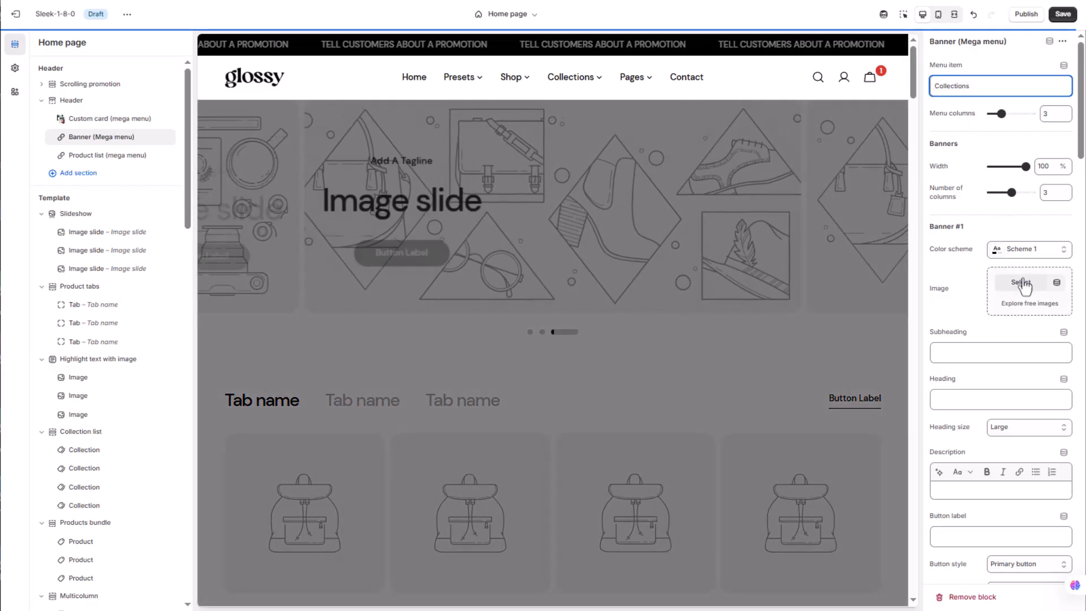
Fill Banner #1 with the menu-collection-1 image, the subheading Sensitive Skin and the heading Care for your Skin
{"action": "left_click", "coordinate": [1021, 282]}
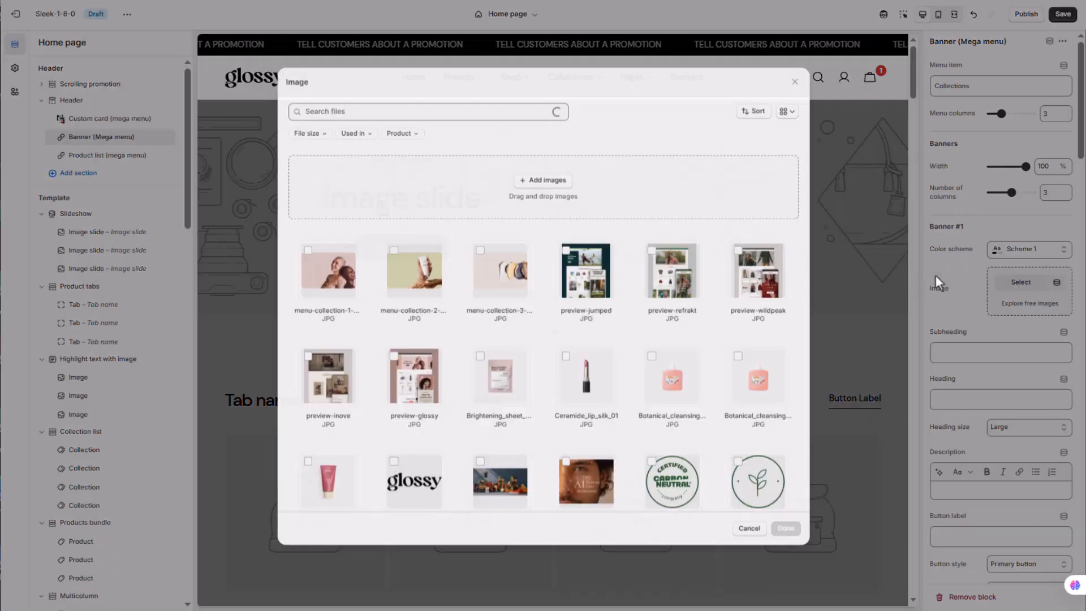
{"action": "left_click", "coordinate": [785, 528]}
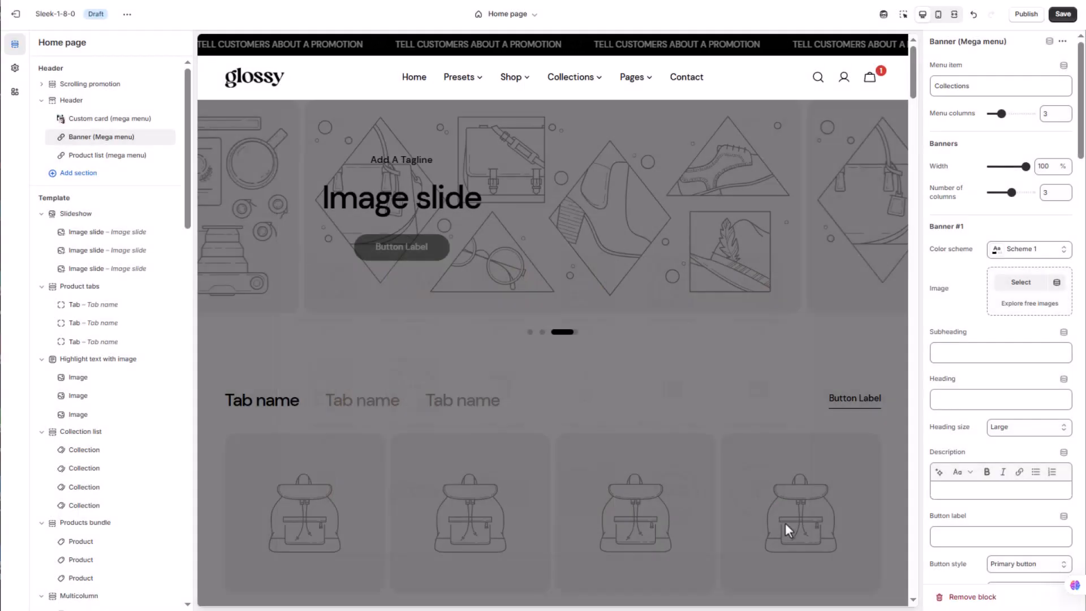
{"action": "left_click", "coordinate": [962, 352]}
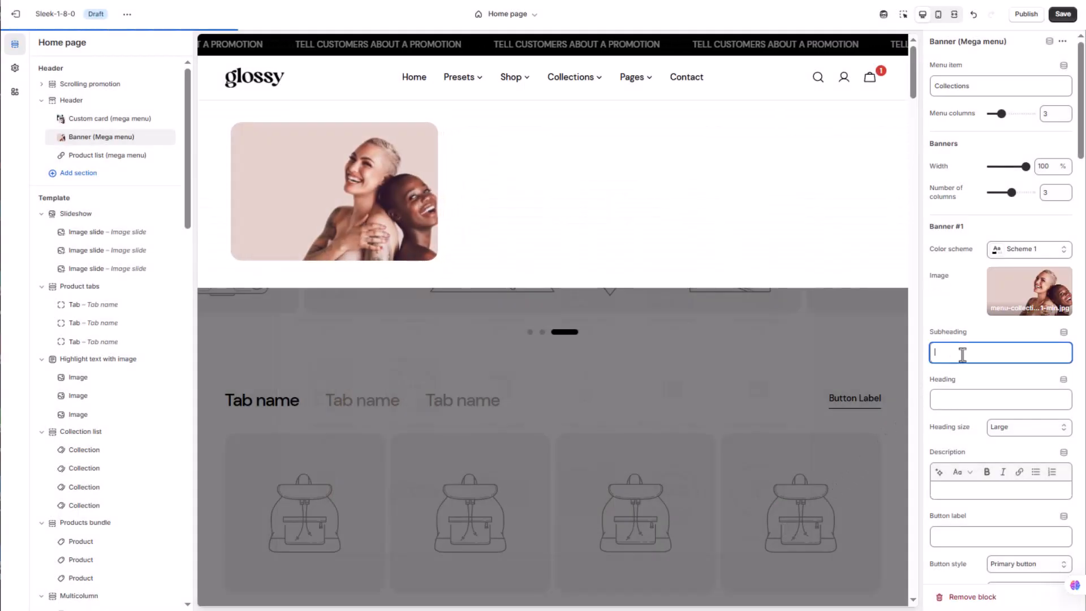
{"action": "type", "text": "Sensitive Skin"}
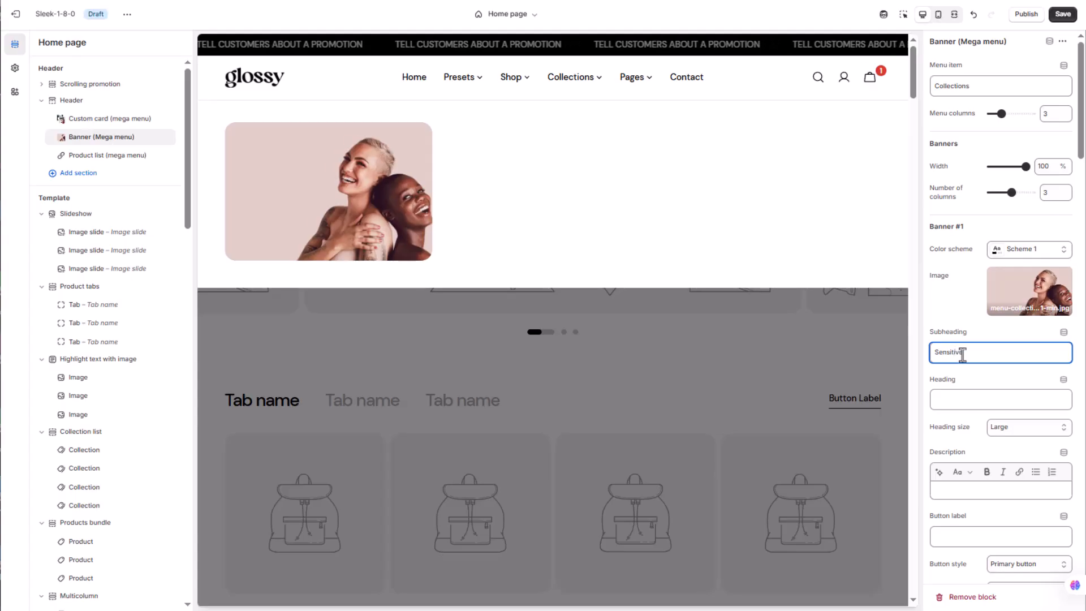
{"action": "left_click", "coordinate": [975, 401]}
{"action": "type", "text": "Care for your Skin"}
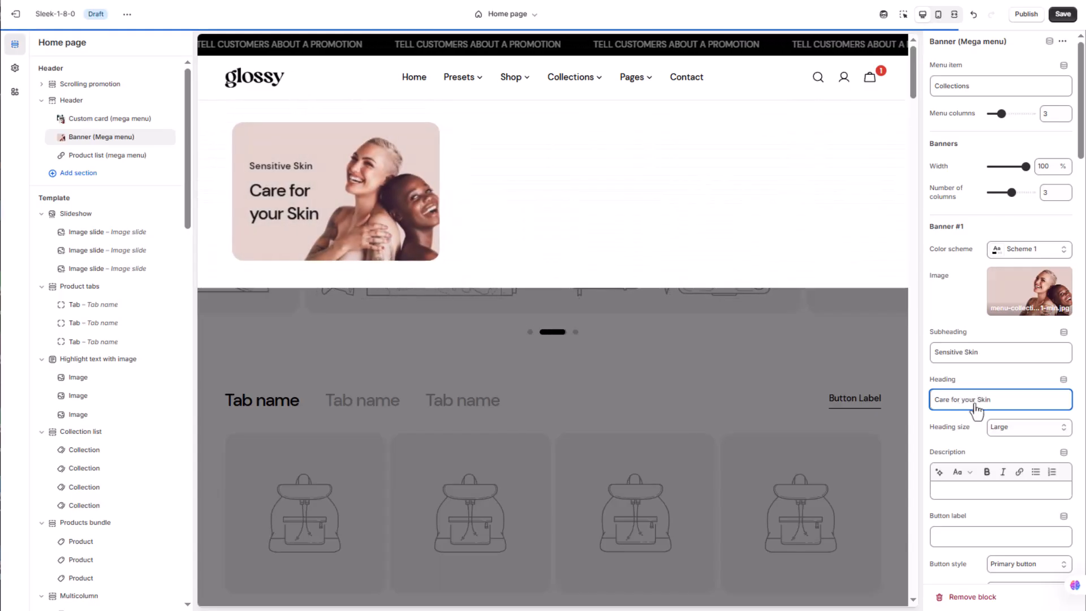
Set Banner #1's button label to Show Now and its link to #
{"action": "left_click", "coordinate": [971, 537]}
{"action": "type", "text": "Show Now"}
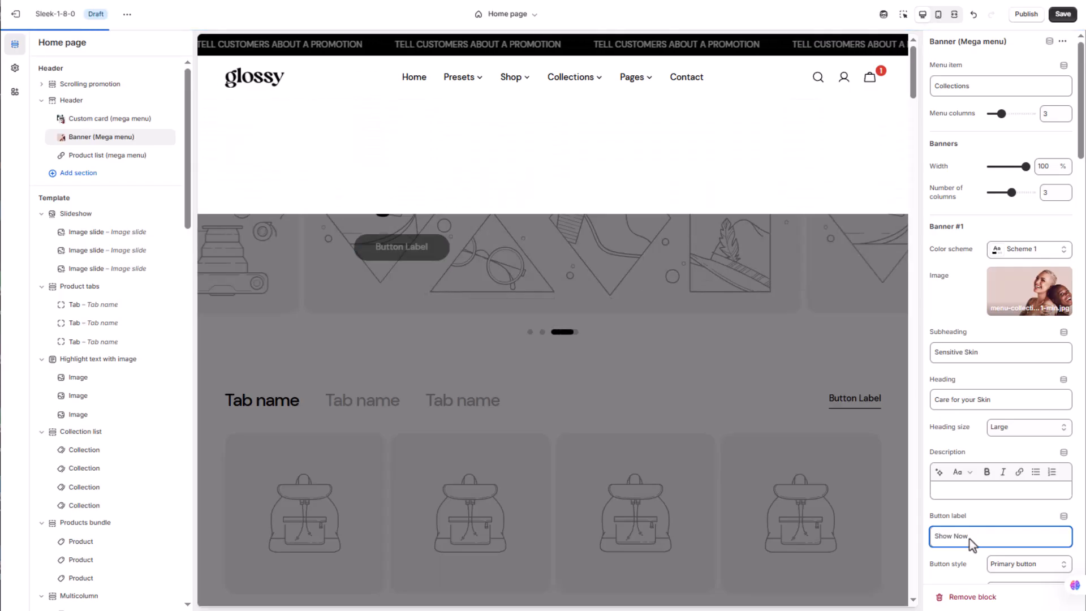
{"action": "scroll", "coordinate": [971, 541], "scroll_direction": "down", "scroll_amount": 3}
{"action": "left_click", "coordinate": [983, 528]}
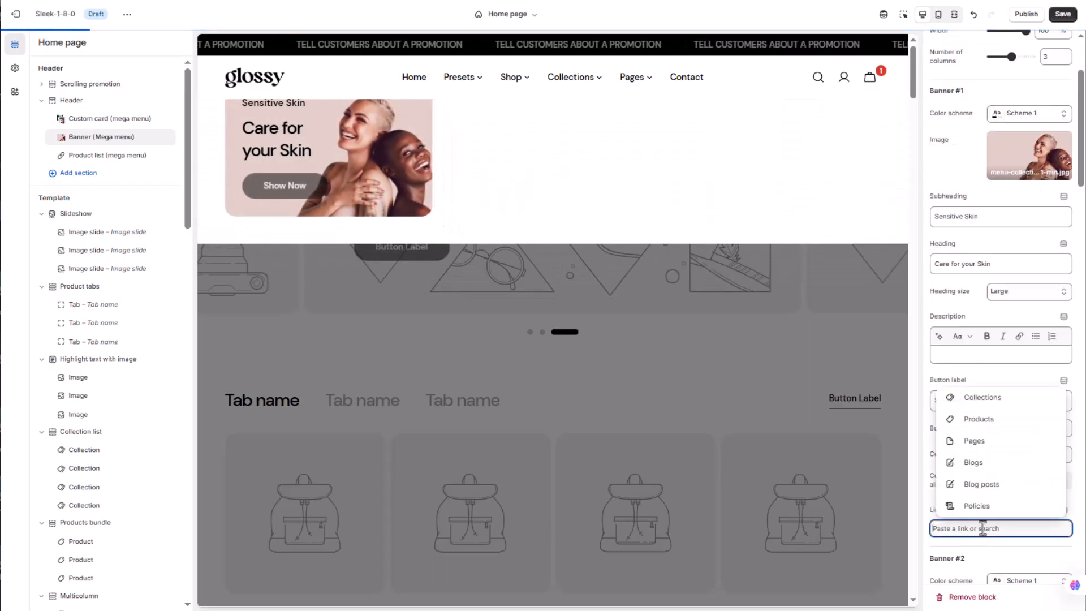
{"action": "type", "text": "#"}
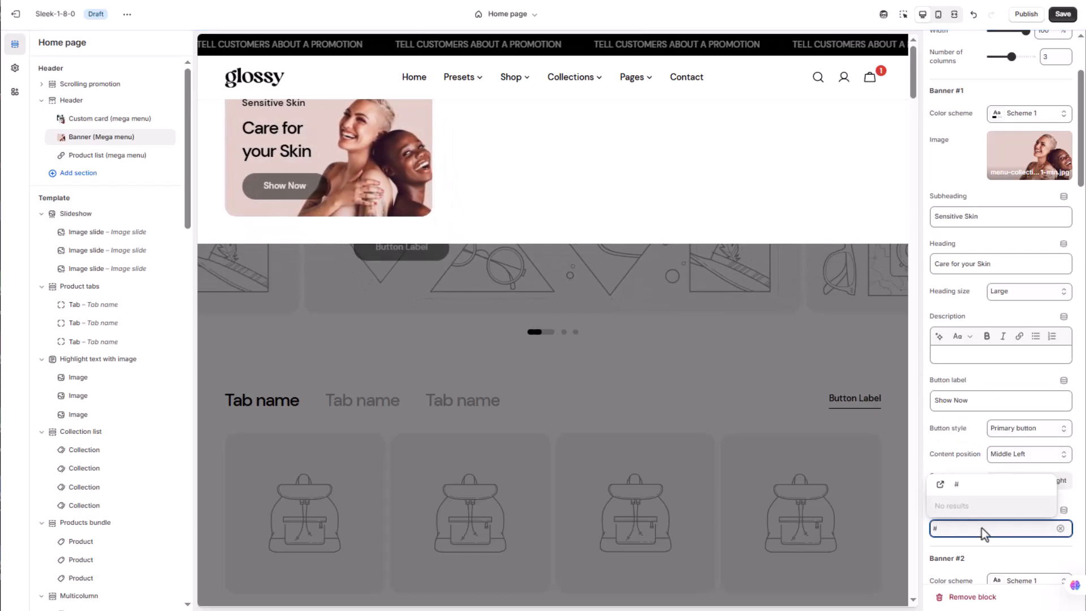
{"action": "left_click", "coordinate": [971, 479]}
Set the heading of Banner #3 to Natural Self Care
{"action": "scroll", "coordinate": [1009, 400], "scroll_direction": "down", "scroll_amount": 15}
{"action": "left_click", "coordinate": [989, 248]}
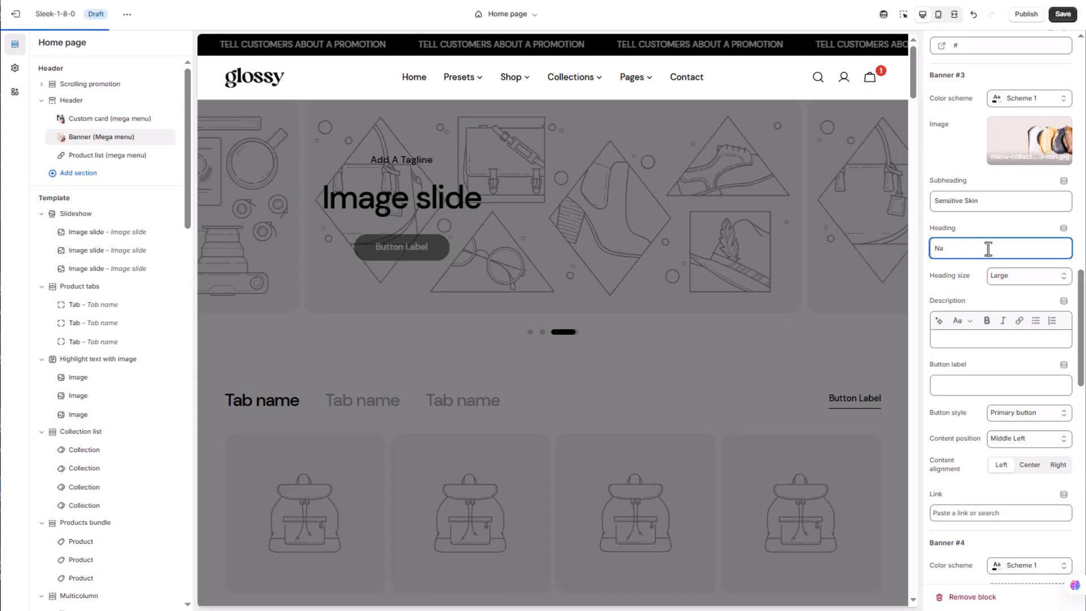
{"action": "type", "text": "Natural Sel"}
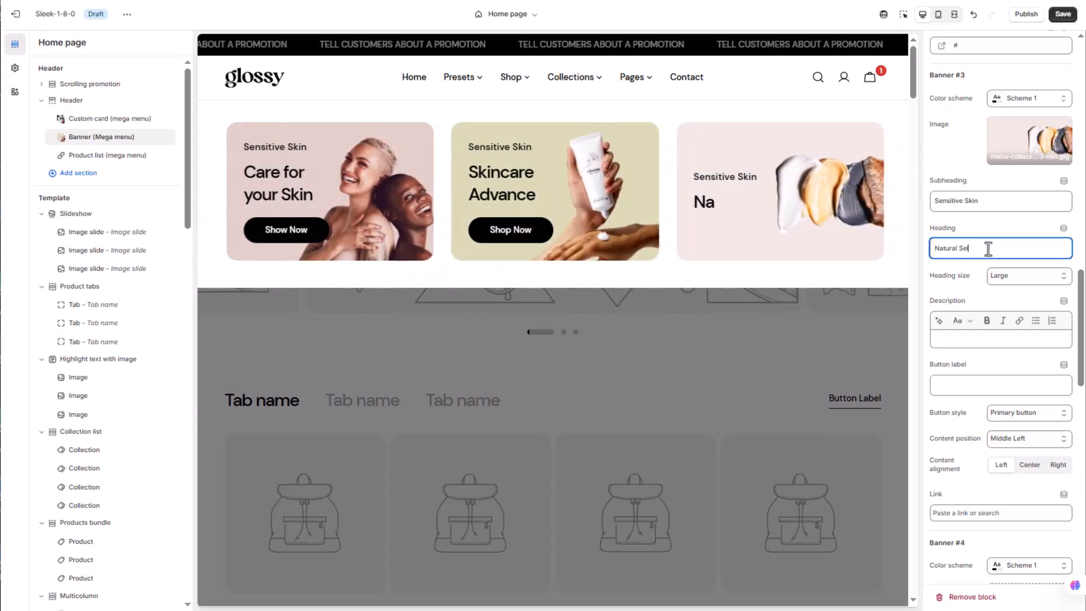
{"action": "type", "text": "f Care"}
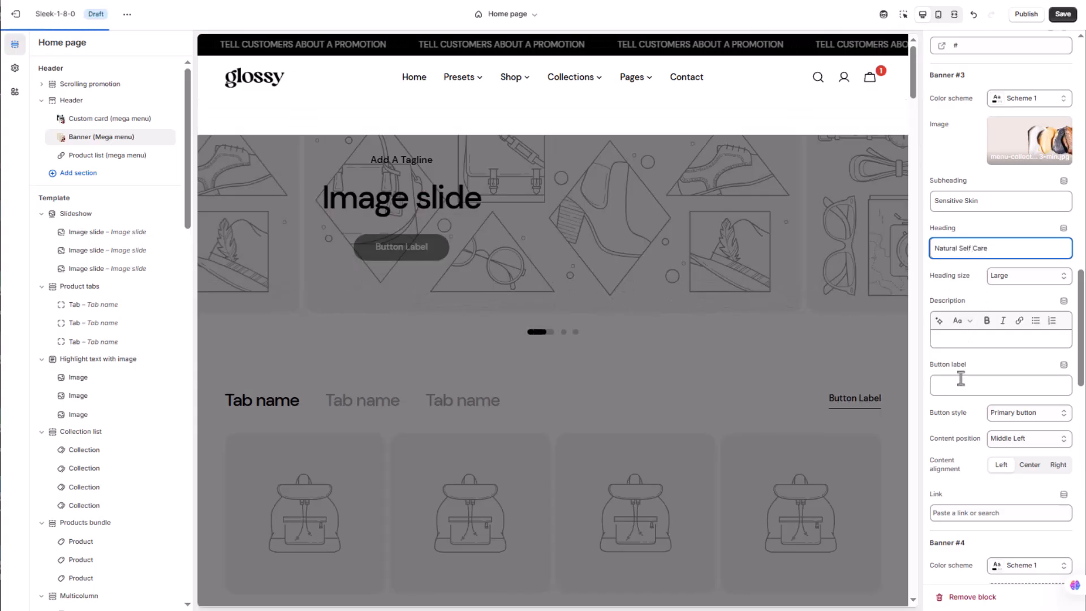
Set Banner #3's button label to Shop Now and its link to #
{"action": "left_click", "coordinate": [959, 387]}
{"action": "type", "text": "Shop Now"}
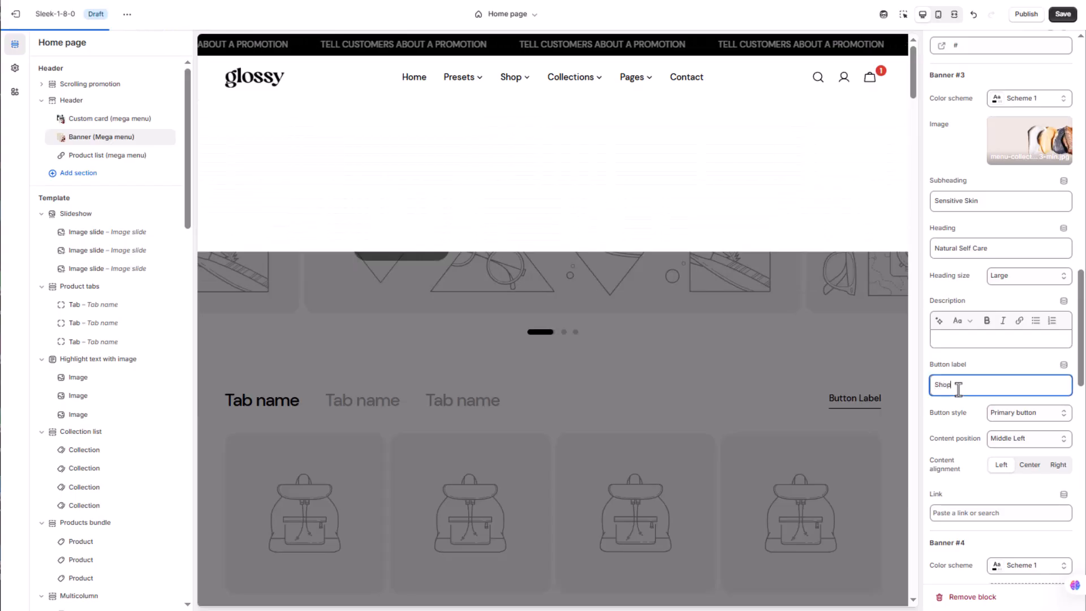
{"action": "left_click", "coordinate": [987, 514]}
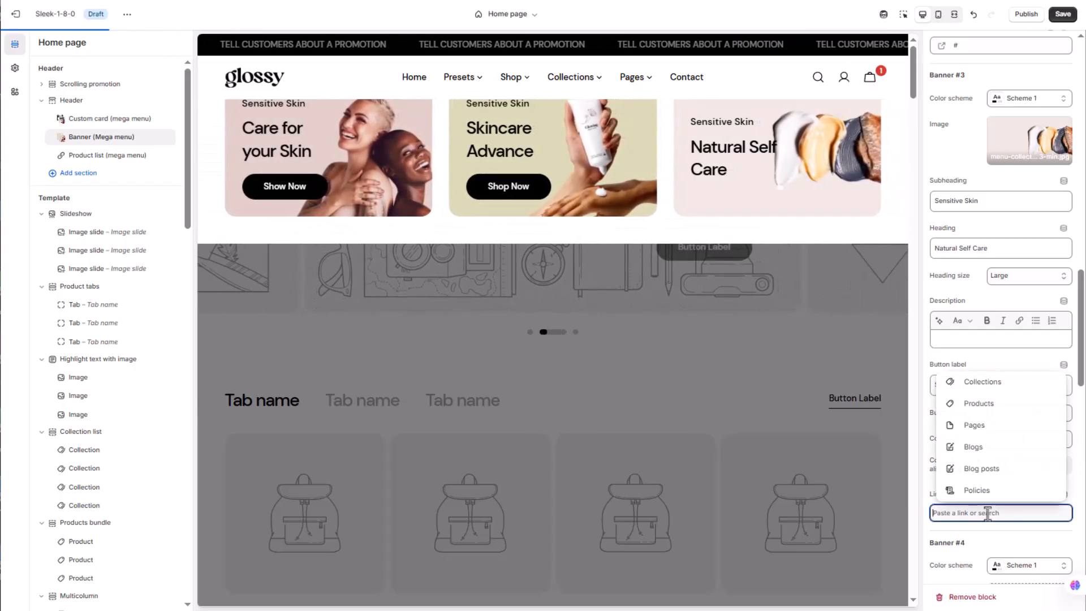
{"action": "type", "text": "#"}
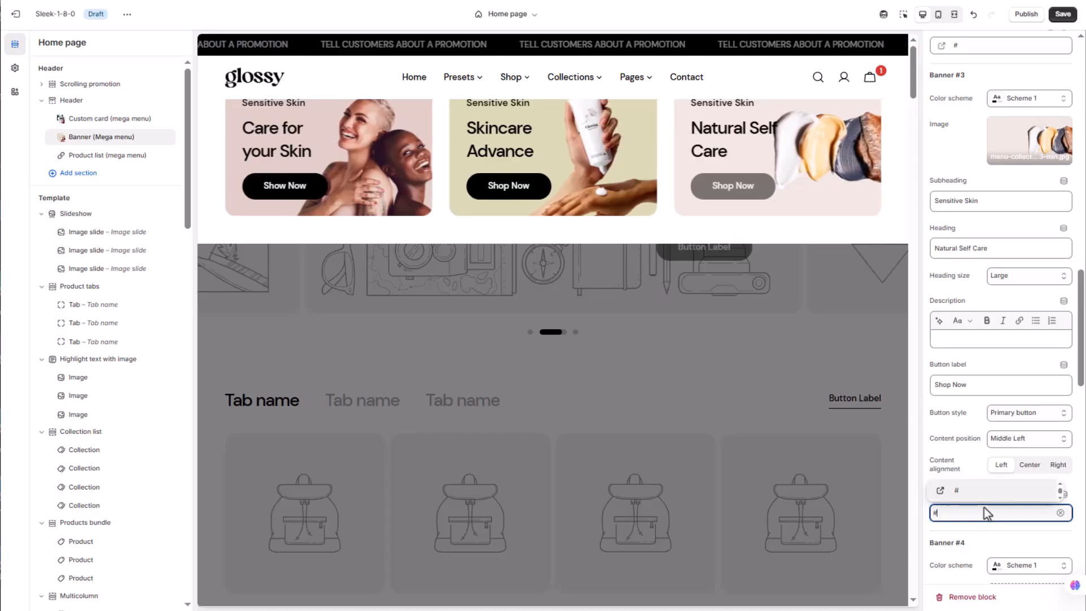
{"action": "left_click", "coordinate": [969, 471]}
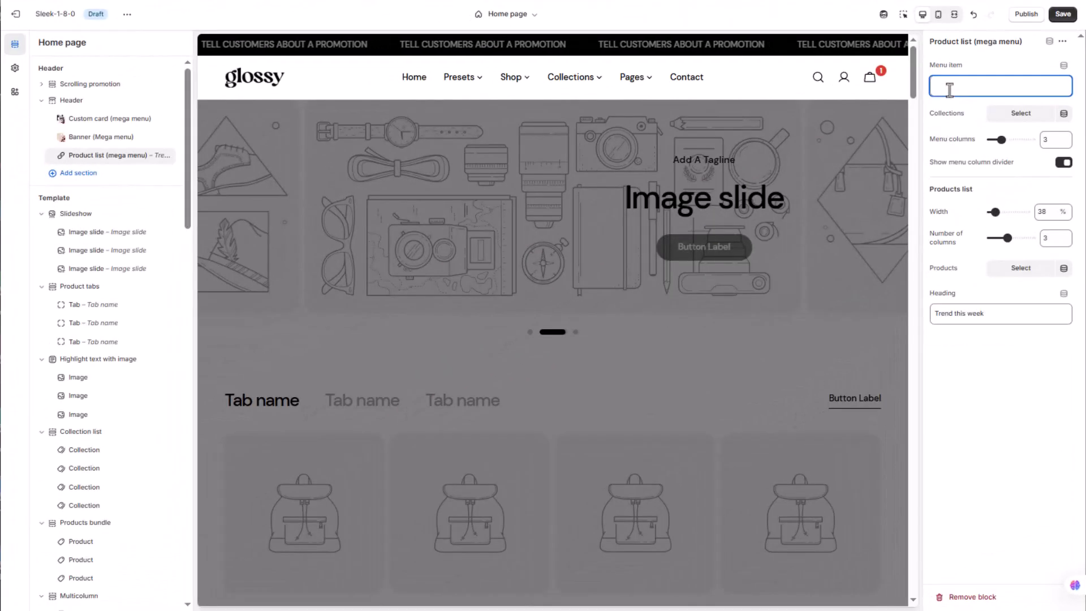
Assign the Product list mega menu block to the Shop menu item
{"action": "left_click", "coordinate": [949, 89]}
{"action": "type", "text": "Sho"}
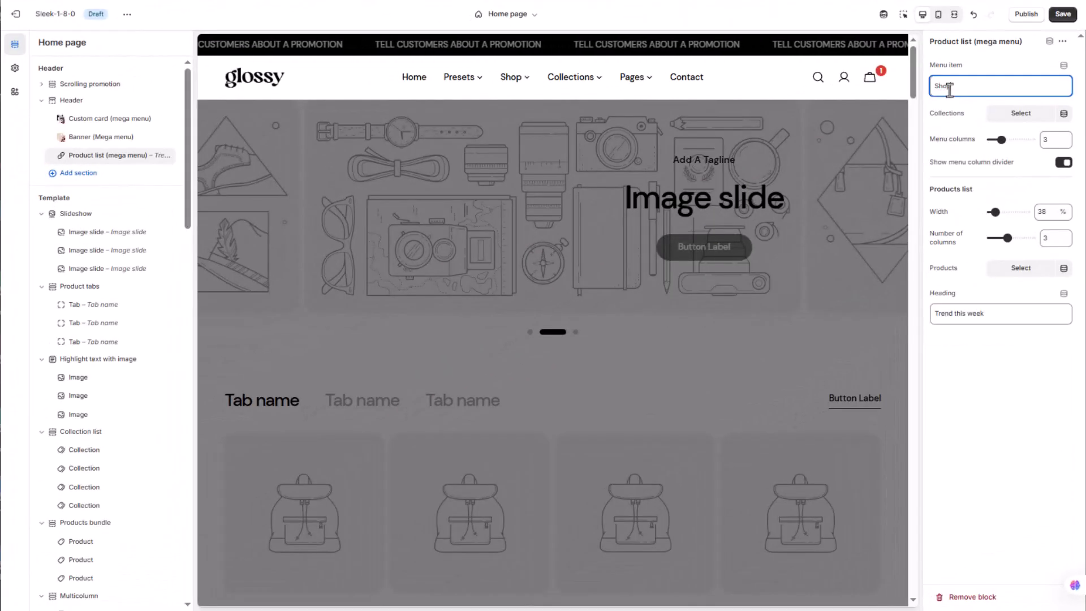
{"action": "type", "text": "p"}
Search the Product list block's collections for Best and tick the first Best Sellers collection
{"action": "left_click", "coordinate": [1021, 113]}
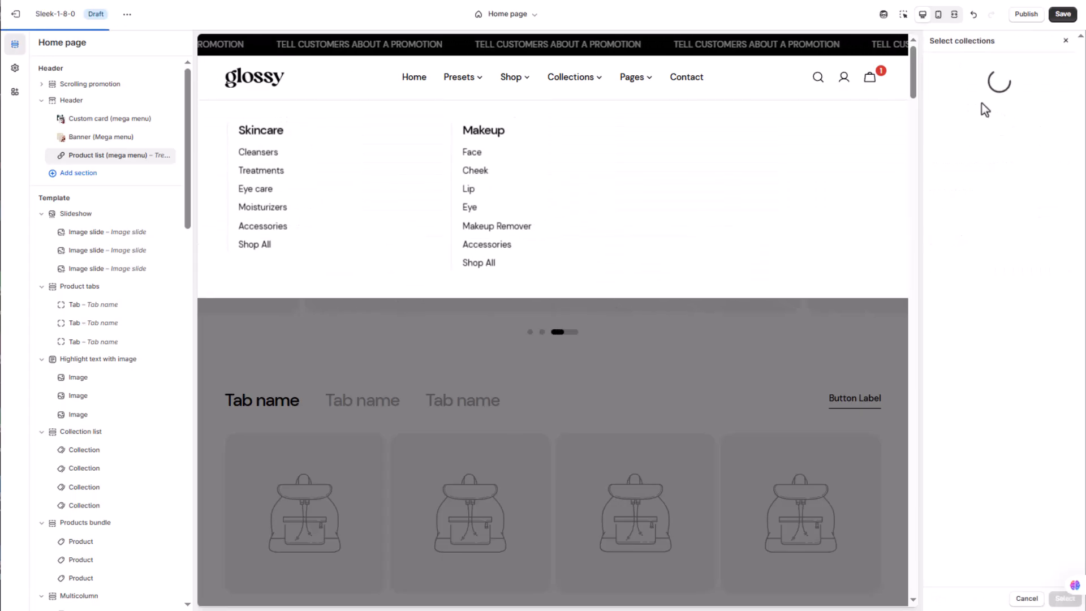
{"action": "left_click", "coordinate": [961, 71]}
{"action": "type", "text": "B"}
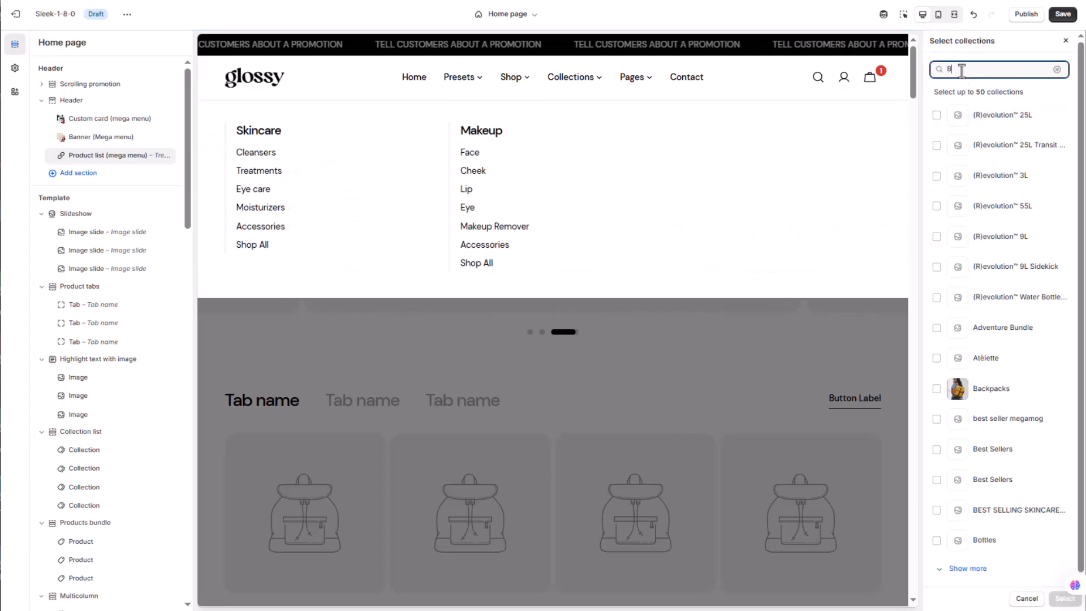
{"action": "type", "text": "est"}
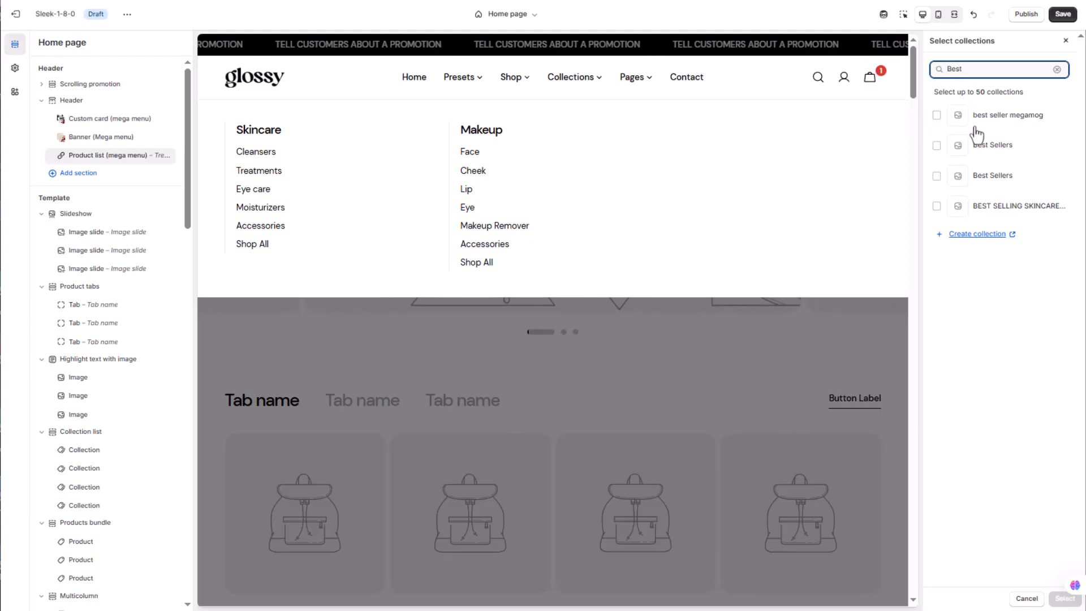
{"action": "left_click", "coordinate": [981, 146]}
Search the collections for New and add the first New Arrivals collection to the selection
{"action": "double_click", "coordinate": [981, 69]}
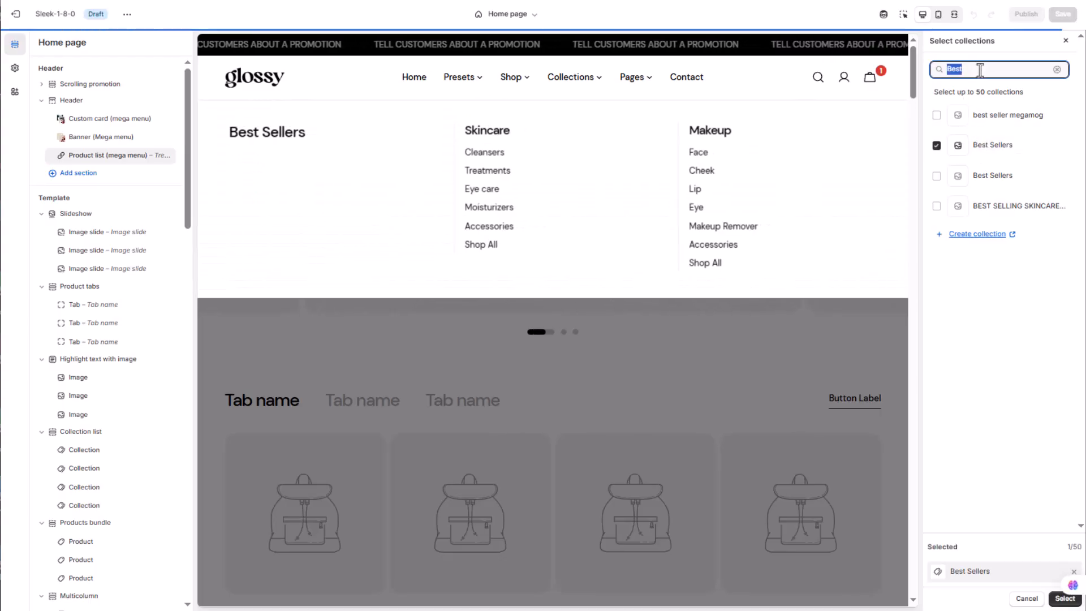
{"action": "type", "text": "New"}
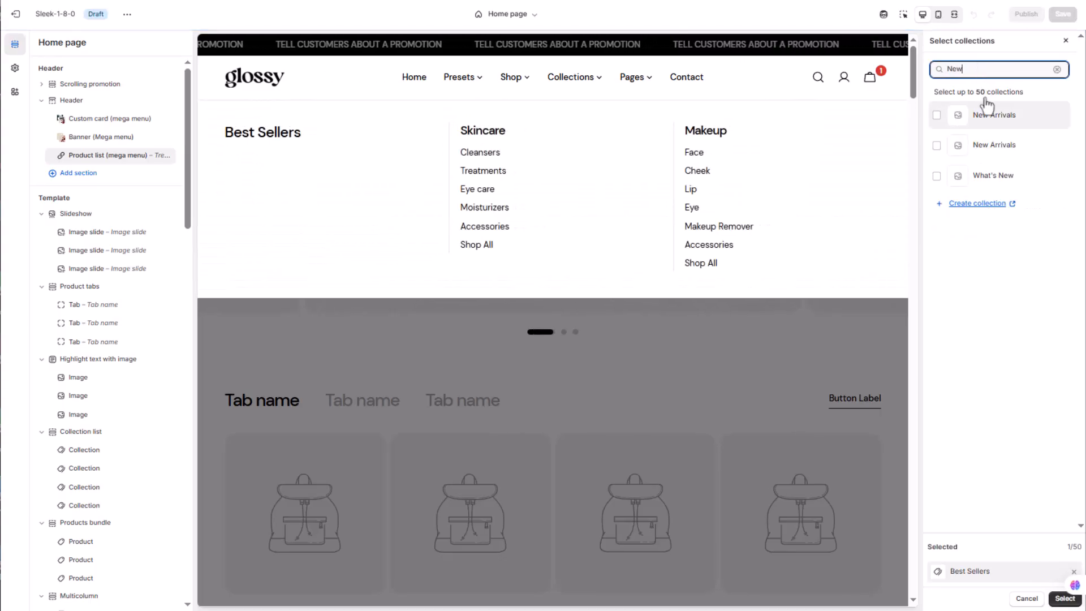
{"action": "left_click", "coordinate": [990, 115]}
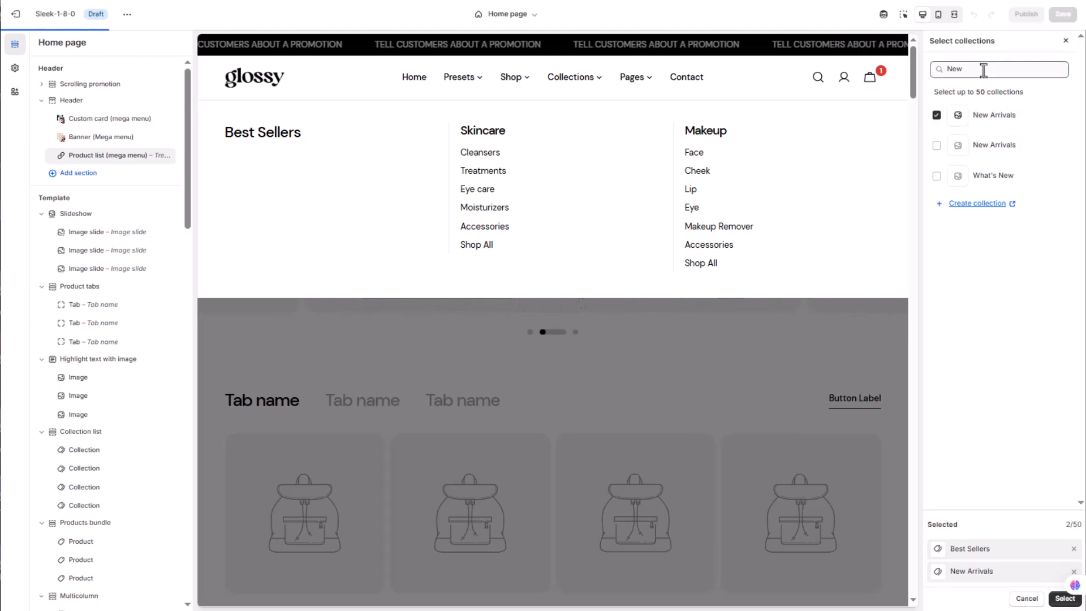
Search the collections for Bun and add the Bundles collection to the selection
{"action": "double_click", "coordinate": [984, 70]}
{"action": "type", "text": "Bun"}
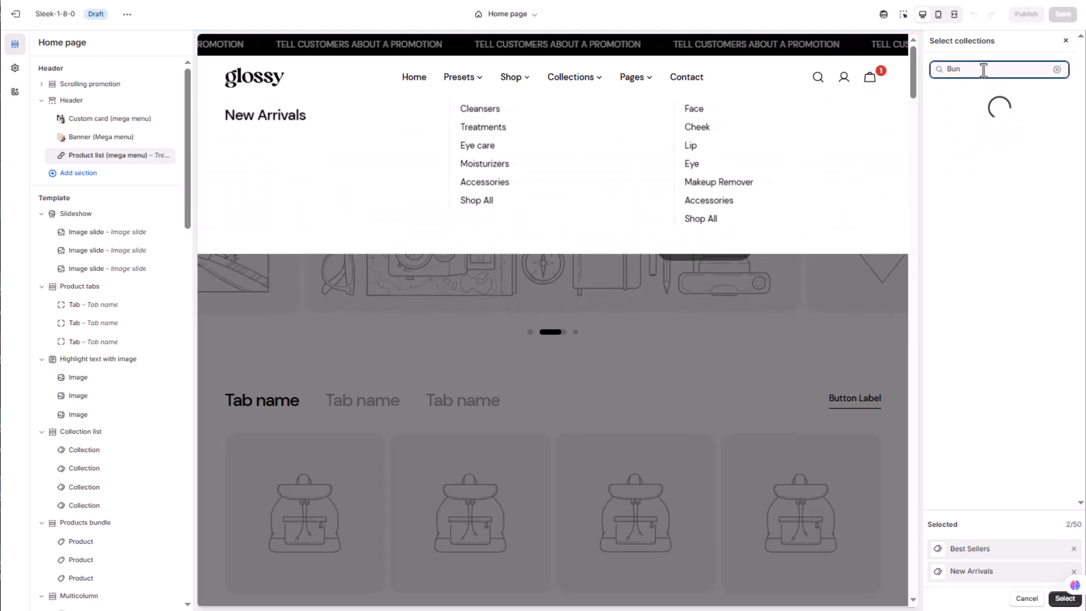
{"action": "left_click", "coordinate": [986, 148]}
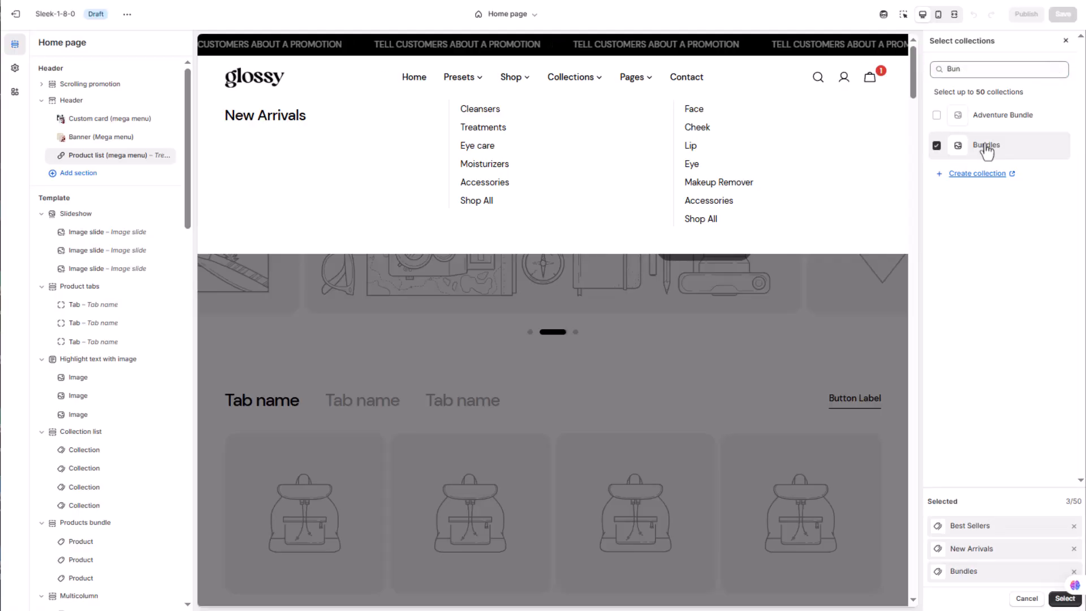
Search the collections for Trending, add the Trending collection and apply the collection selection to the Product list block
{"action": "key", "text": "ctrl+a"}
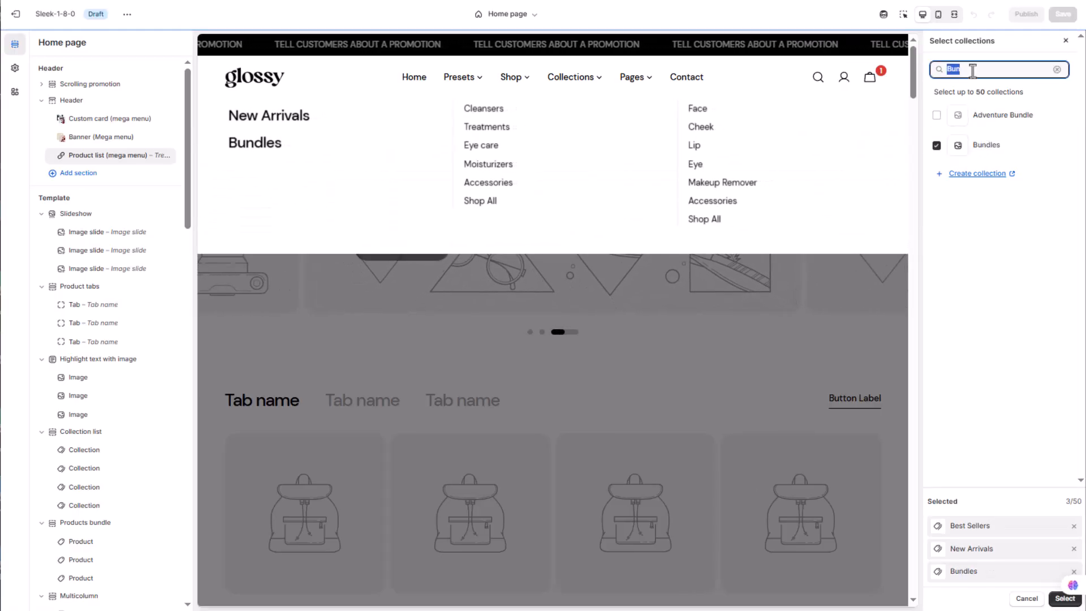
{"action": "type", "text": "Tren"}
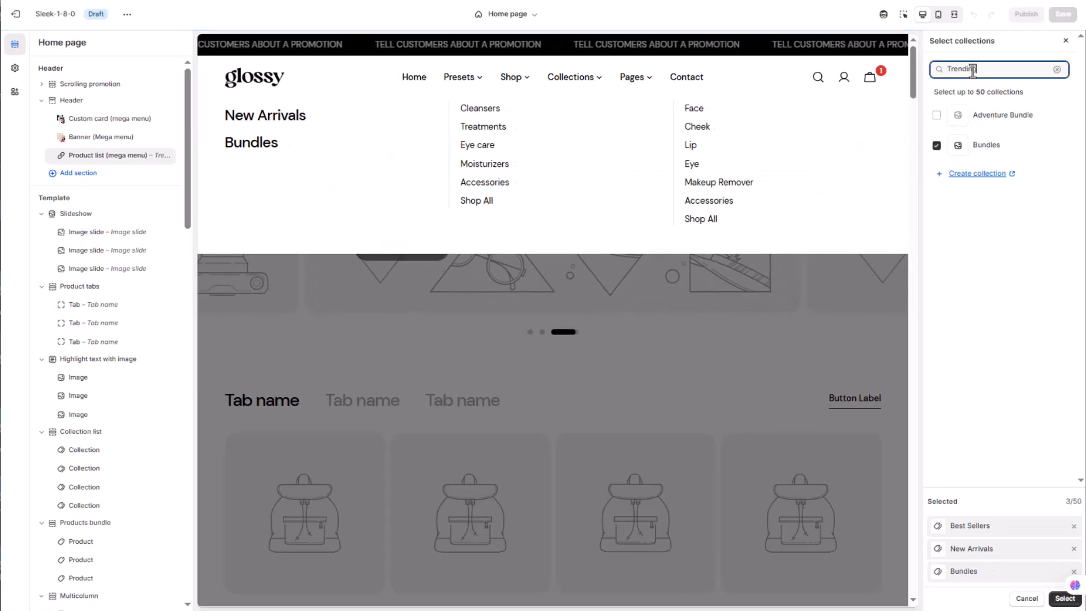
{"action": "type", "text": "ding"}
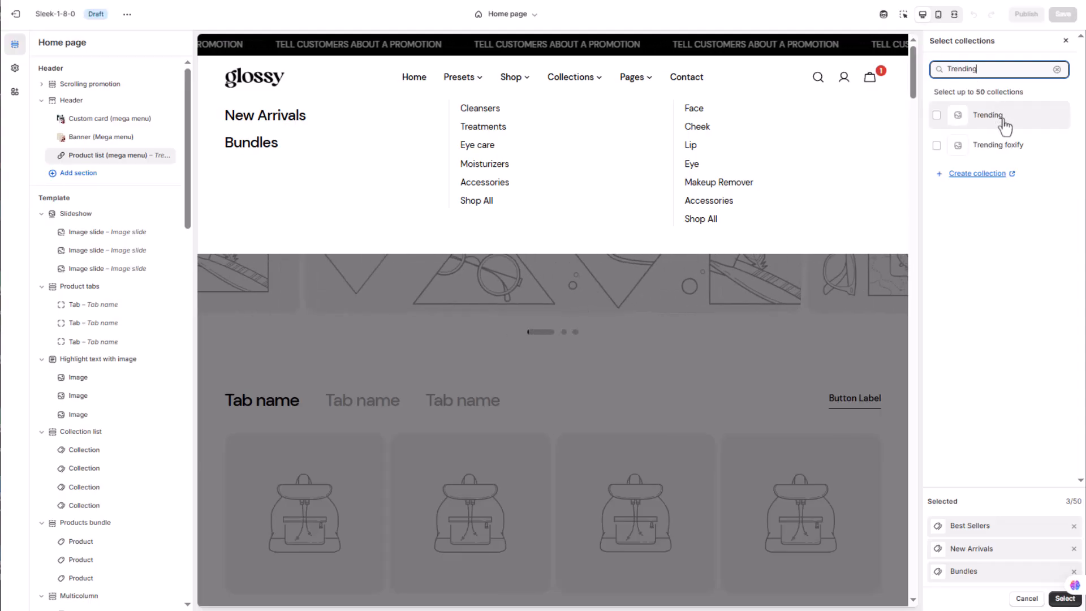
{"action": "left_click", "coordinate": [1006, 116]}
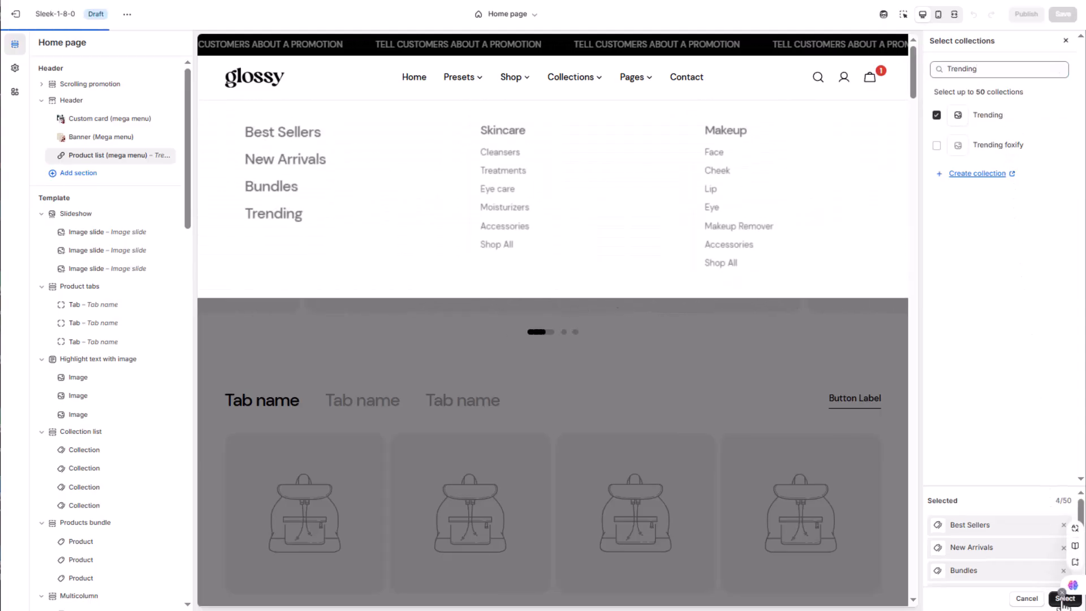
{"action": "left_click", "coordinate": [1065, 599]}
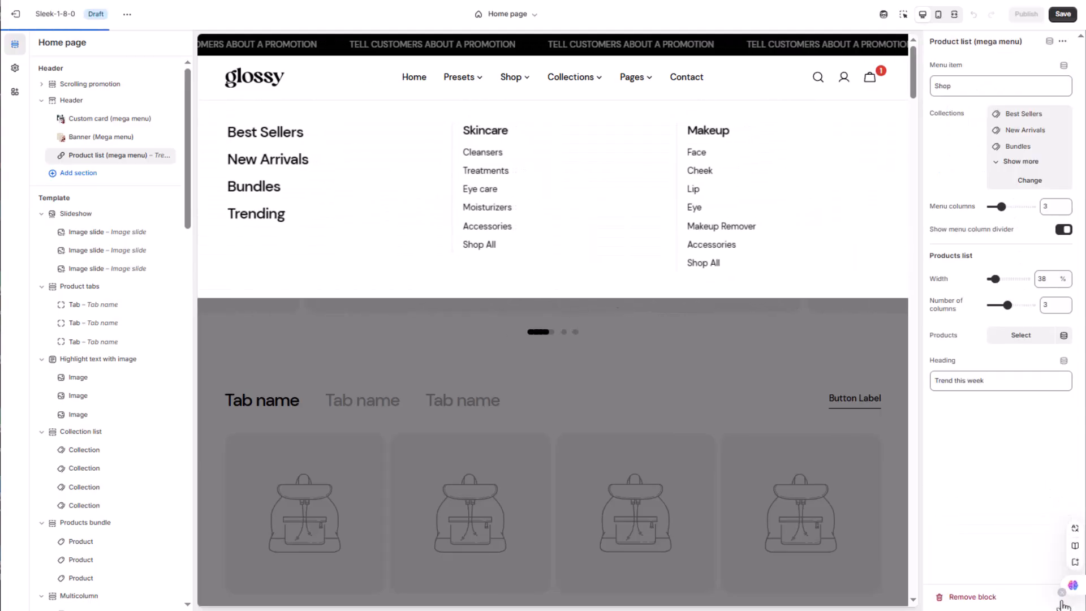
Search the block's products for Botanical and tick Botanical cleanser and Botanical cleansing oil
{"action": "left_click", "coordinate": [1014, 337]}
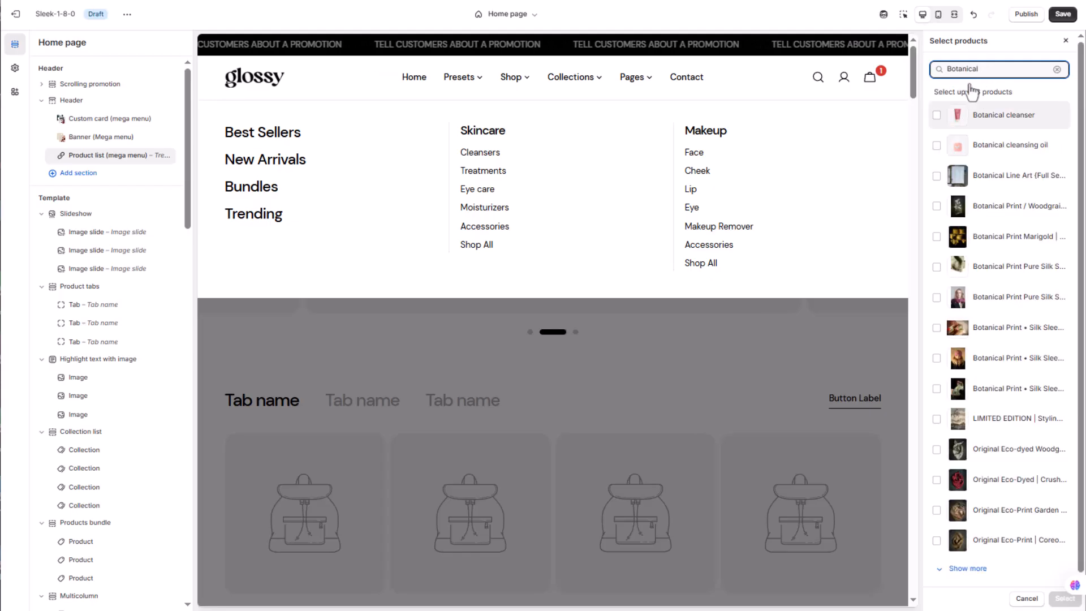
{"action": "left_click", "coordinate": [939, 115]}
{"action": "left_click", "coordinate": [937, 145]}
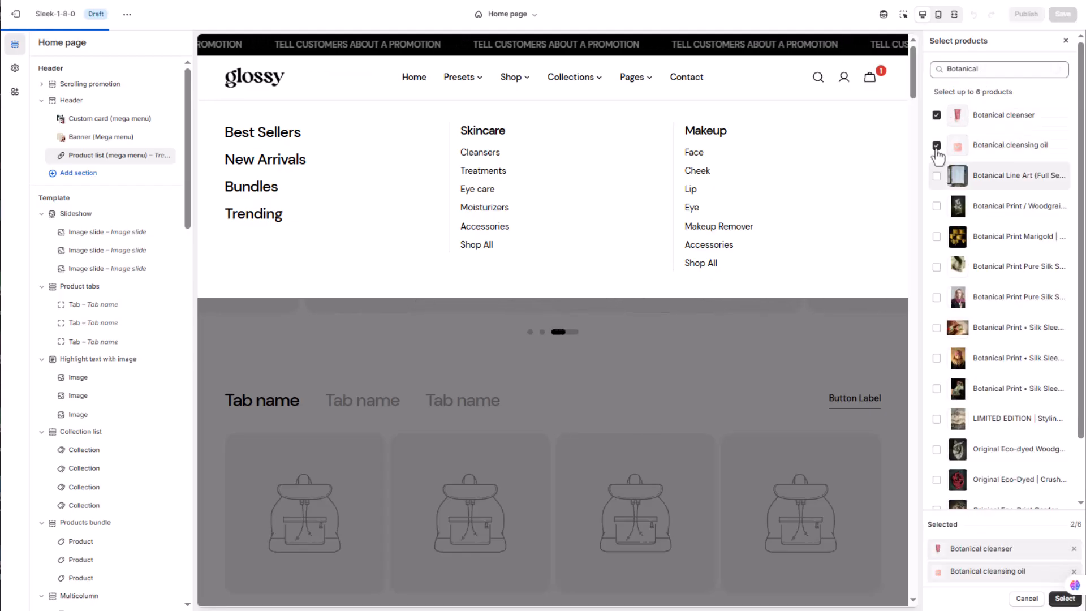
Find Hydrating Pink Lipstick with Hydra and Brightening sheet mask with Bright, add both products and apply the product selection
{"action": "double_click", "coordinate": [1005, 69]}
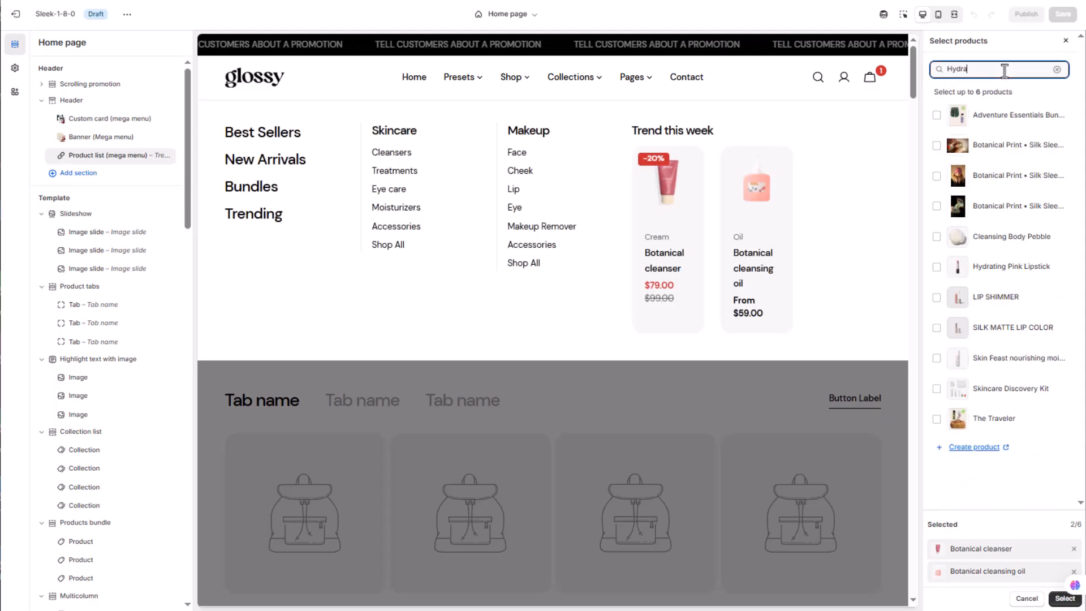
{"action": "left_click", "coordinate": [937, 267]}
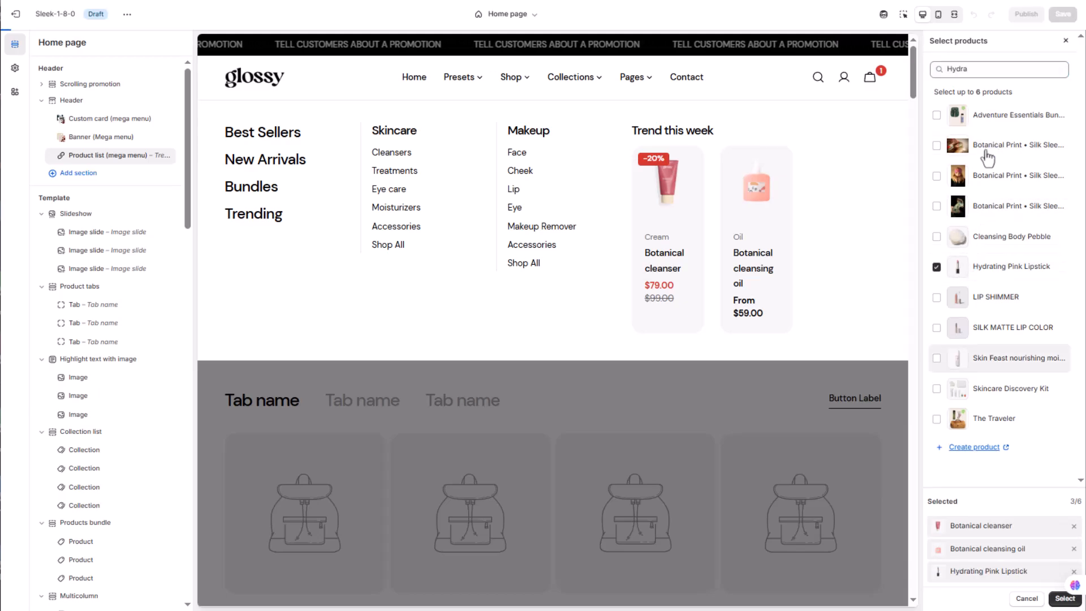
{"action": "double_click", "coordinate": [1001, 71]}
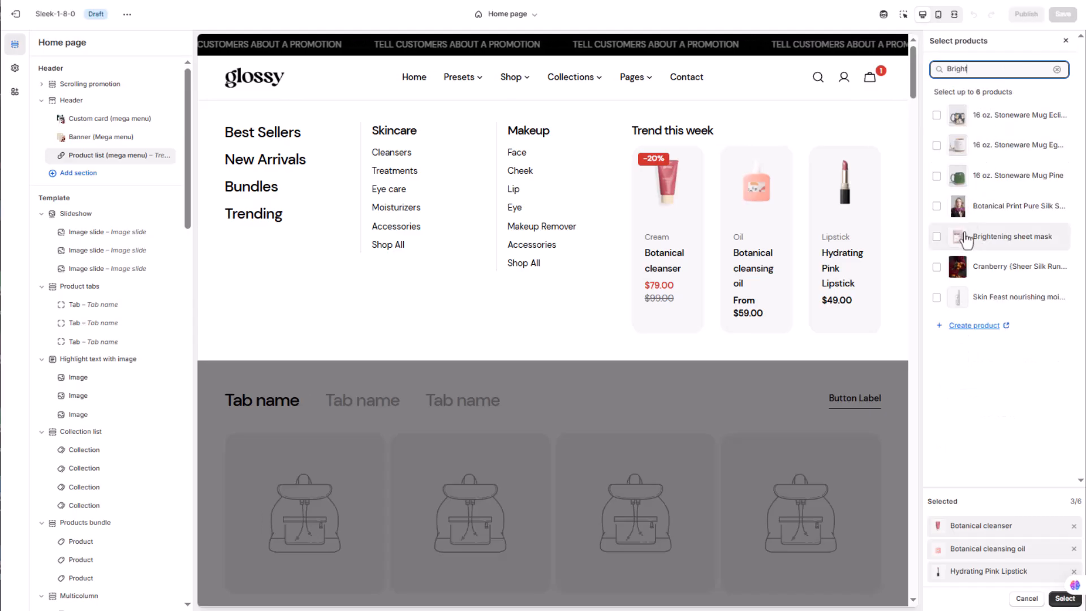
{"action": "left_click", "coordinate": [962, 237]}
{"action": "left_click", "coordinate": [1064, 600]}
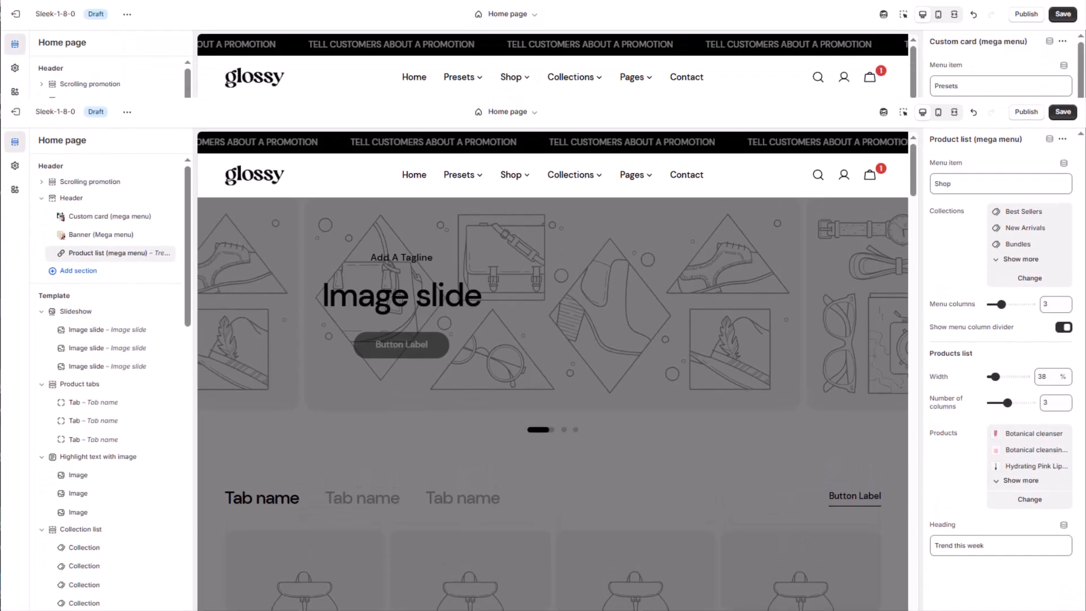
Review the Custom card, Banner and Product list mega menu blocks' settings and save the theme changes
{"action": "left_click", "coordinate": [136, 120]}
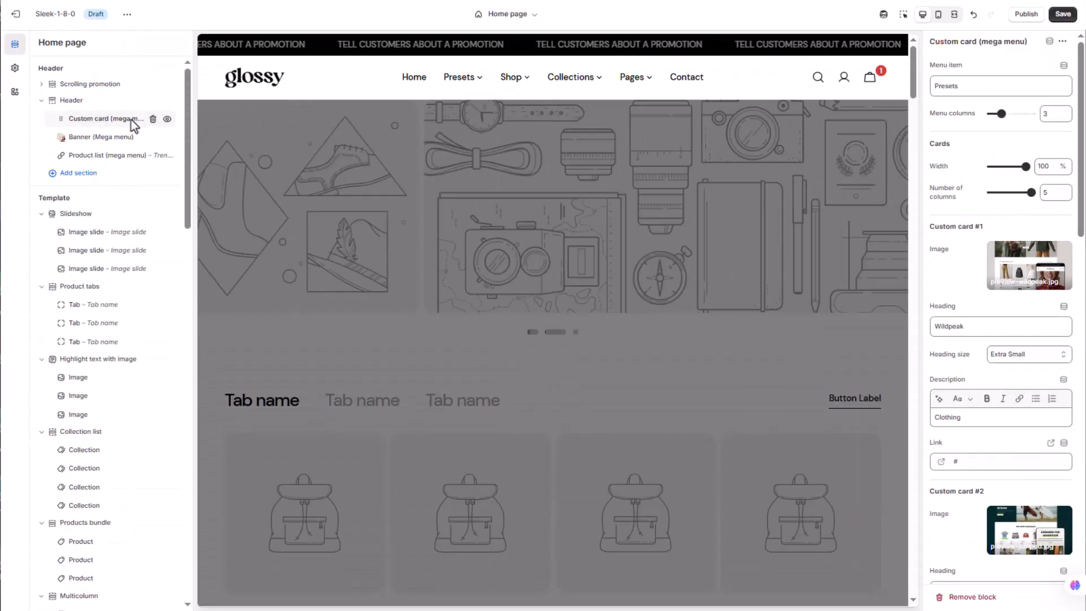
{"action": "left_click", "coordinate": [99, 140]}
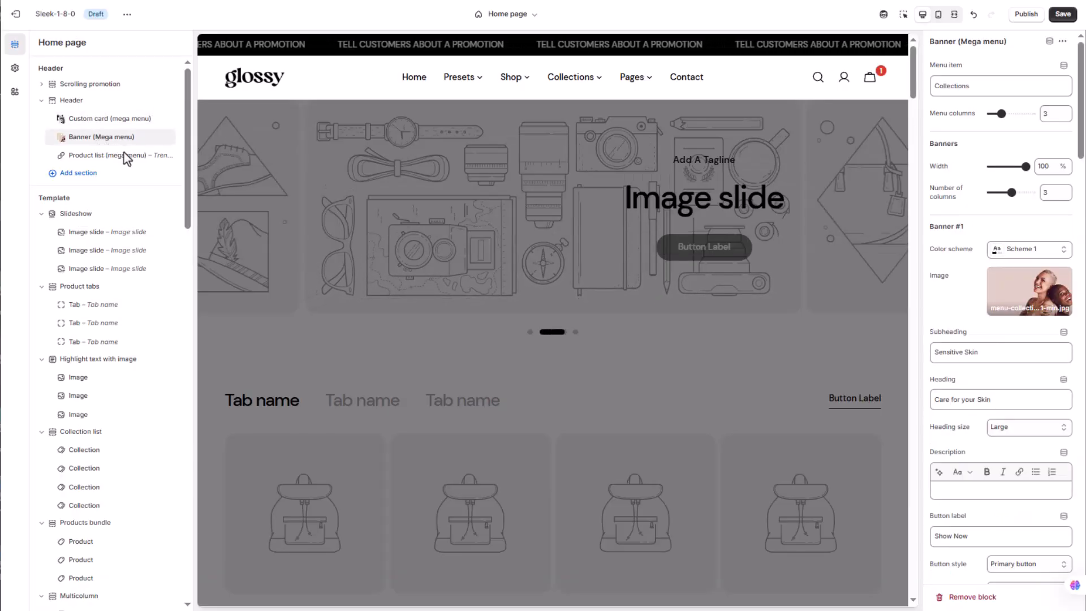
{"action": "left_click", "coordinate": [130, 157]}
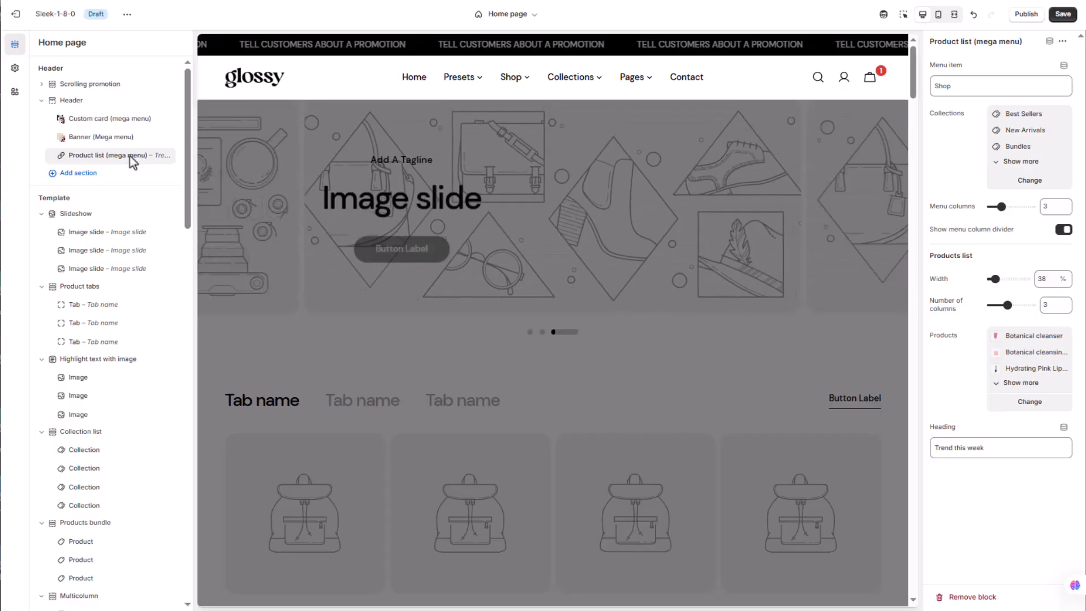
{"action": "left_click", "coordinate": [1067, 15]}
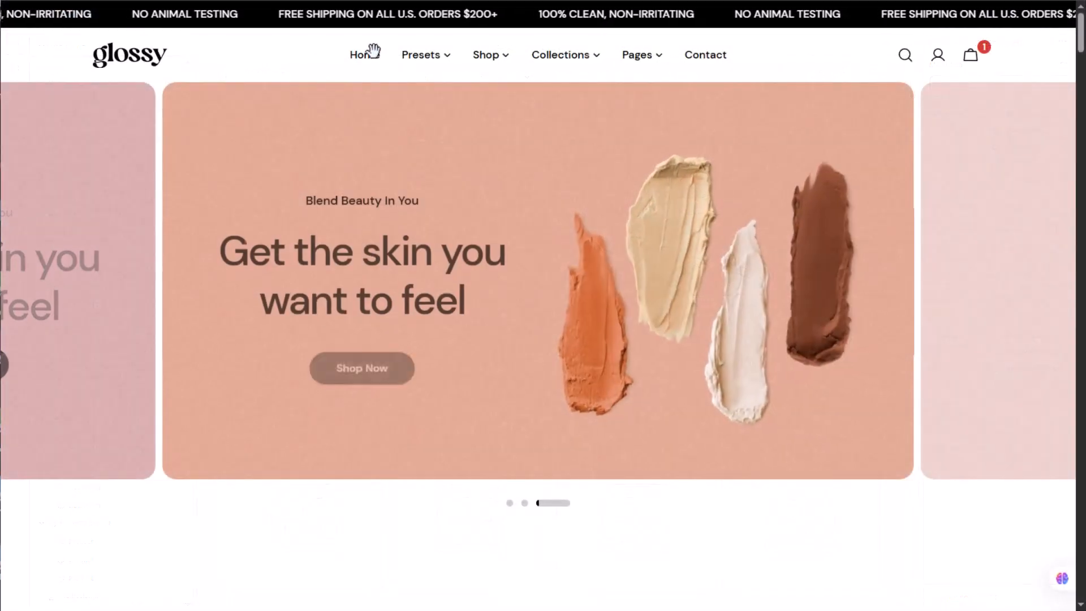
Examine the Presets, Shop and Collections mega menus on the storefront, including the second page of Trend This Week products
{"action": "mouse_move", "coordinate": [433, 61]}
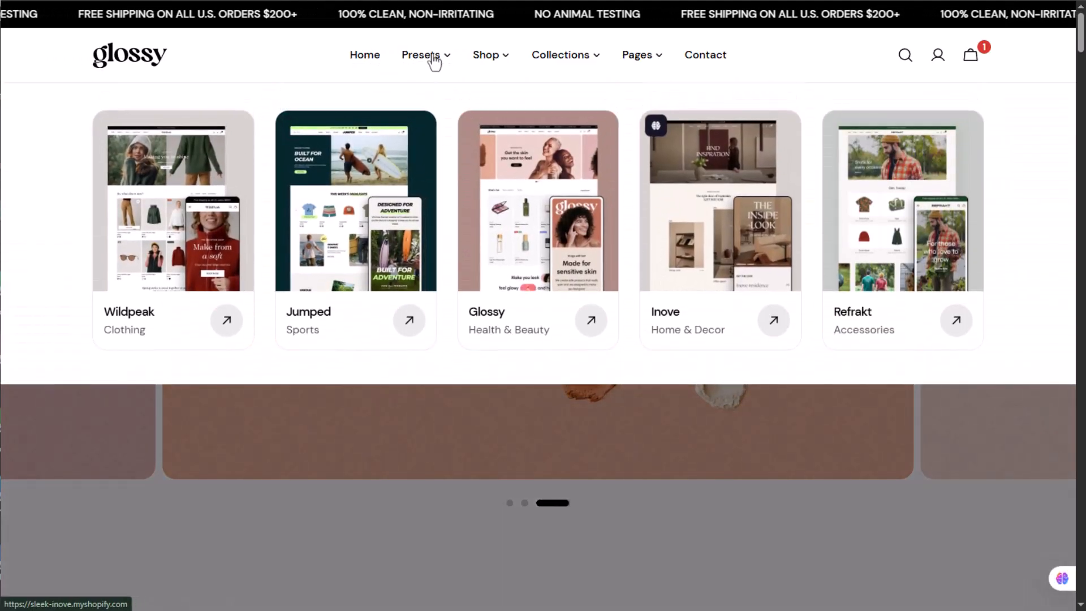
{"action": "mouse_move", "coordinate": [492, 55]}
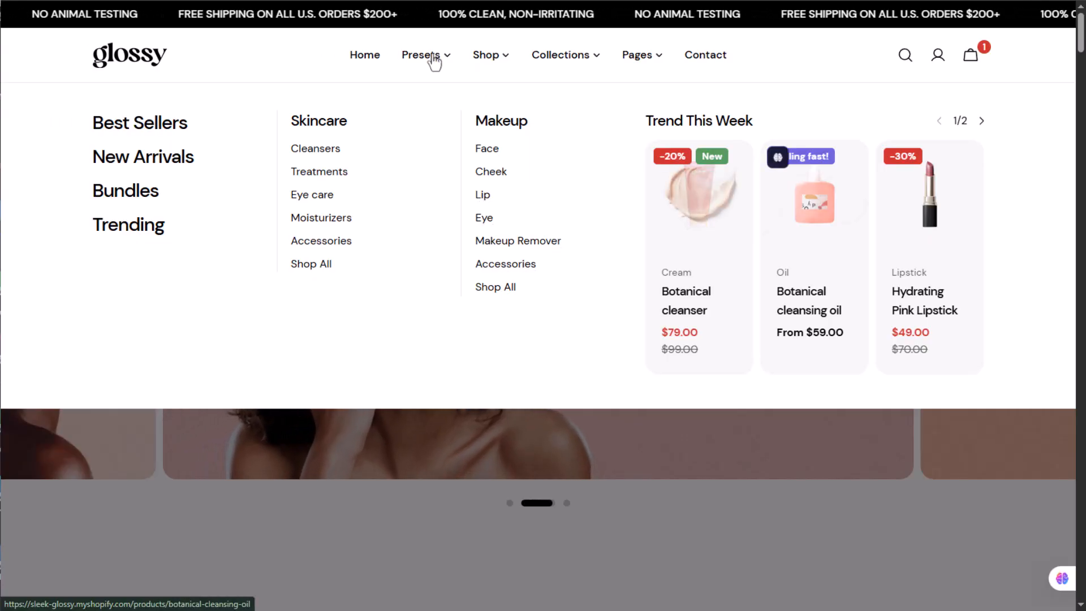
{"action": "left_click", "coordinate": [982, 123]}
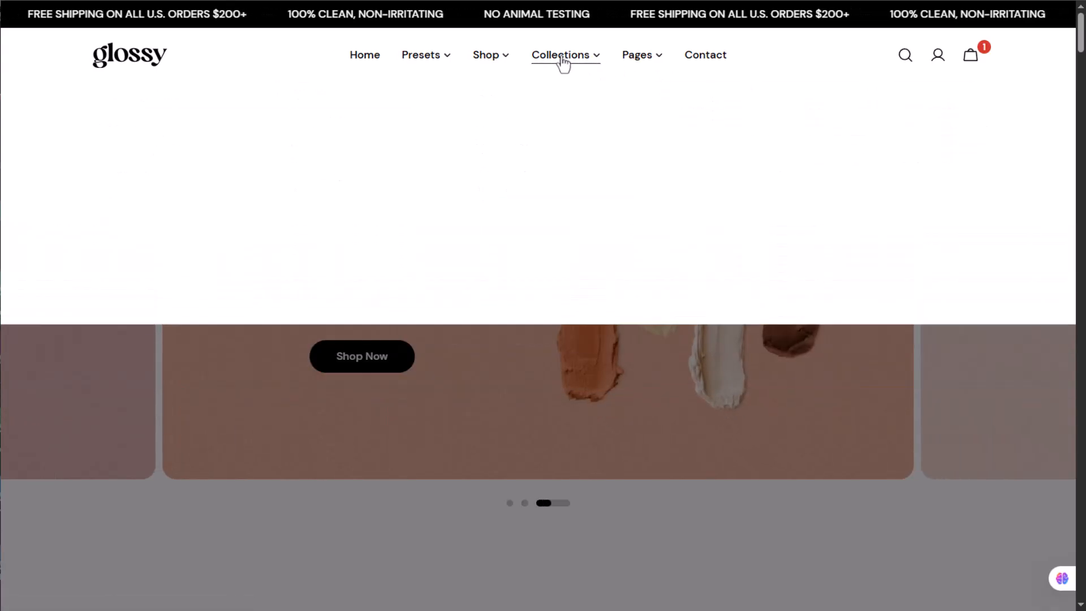
{"action": "mouse_move", "coordinate": [562, 55]}
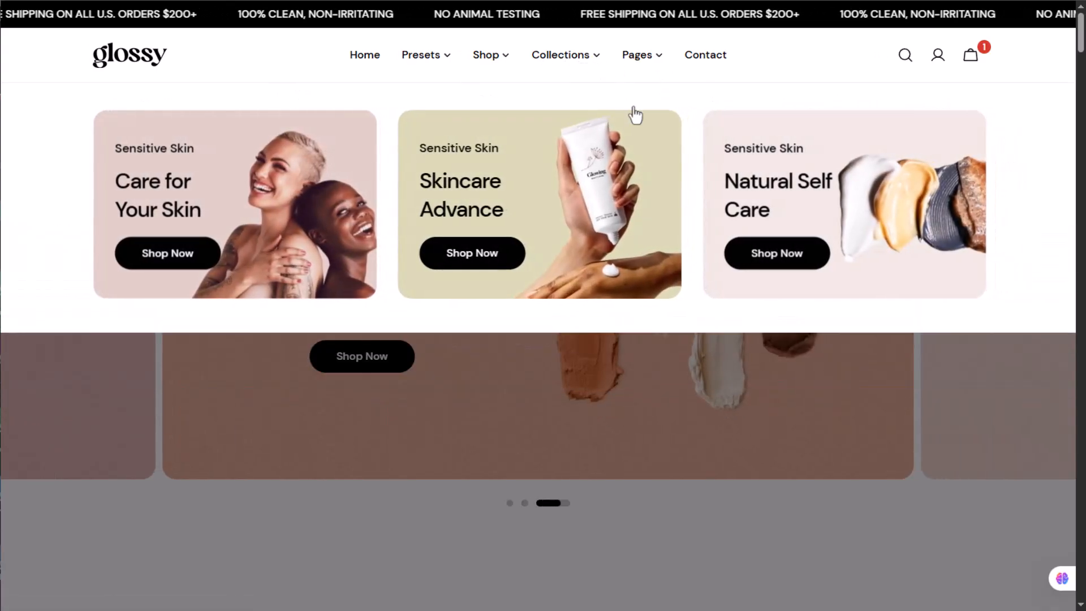